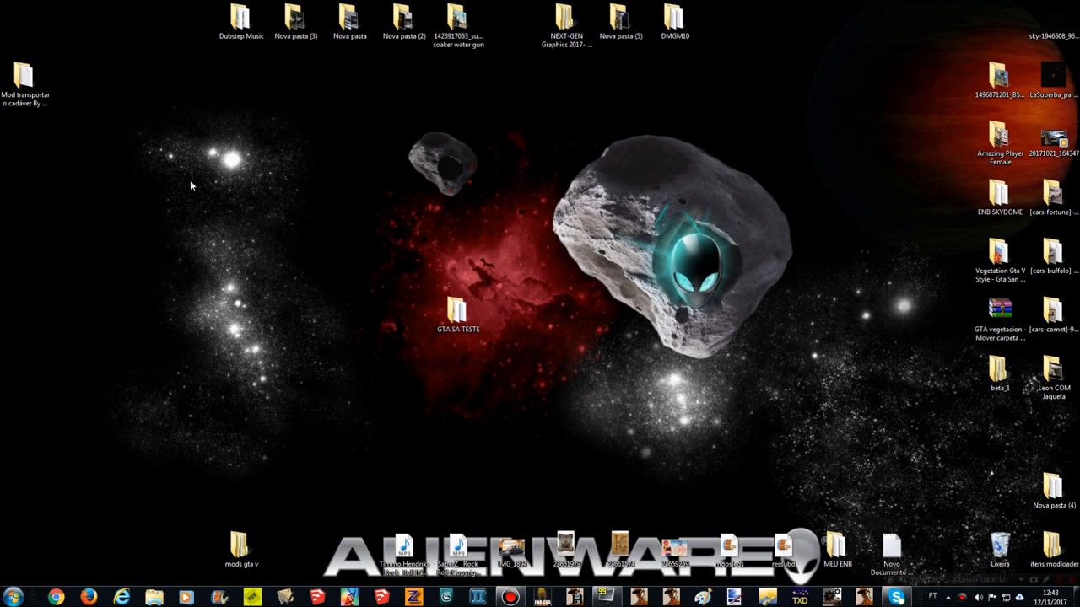
Open the GTA SA TESTE folder from the desktop and look through its game folders and files.
double_click(456, 319)
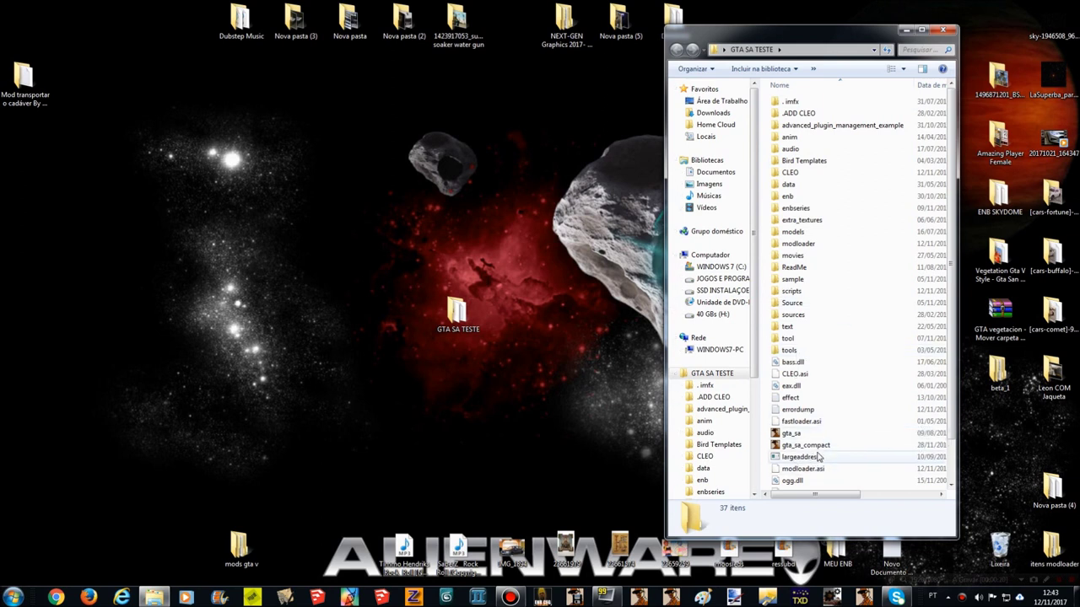
scroll(830, 442, "down", 2)
scroll(890, 417, "up", 2)
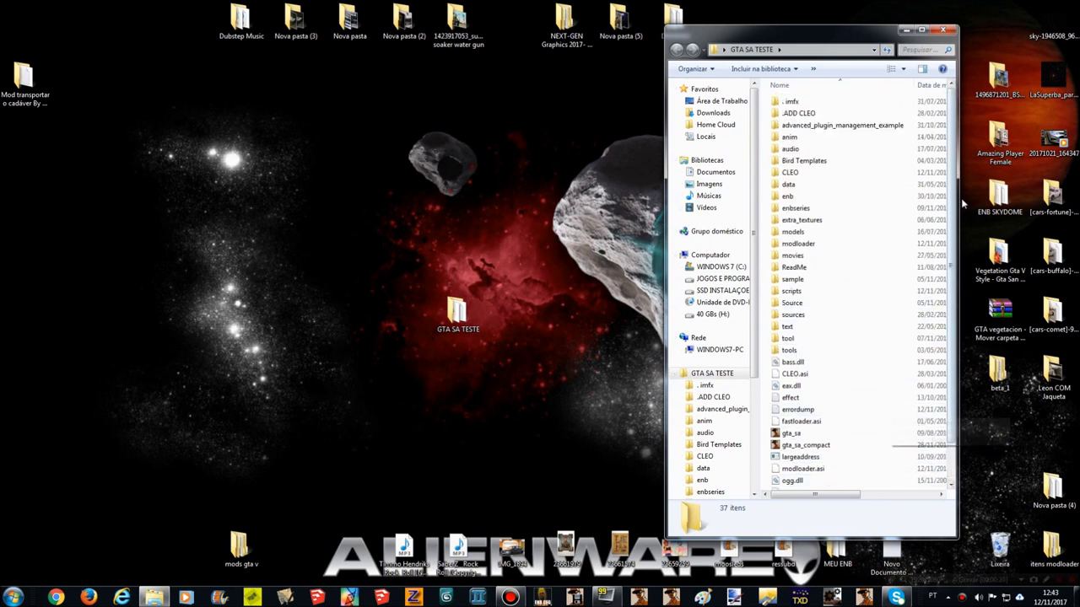
scroll(953, 299, "down", 2)
scroll(953, 304, "up", 2)
scroll(953, 304, "down", 2)
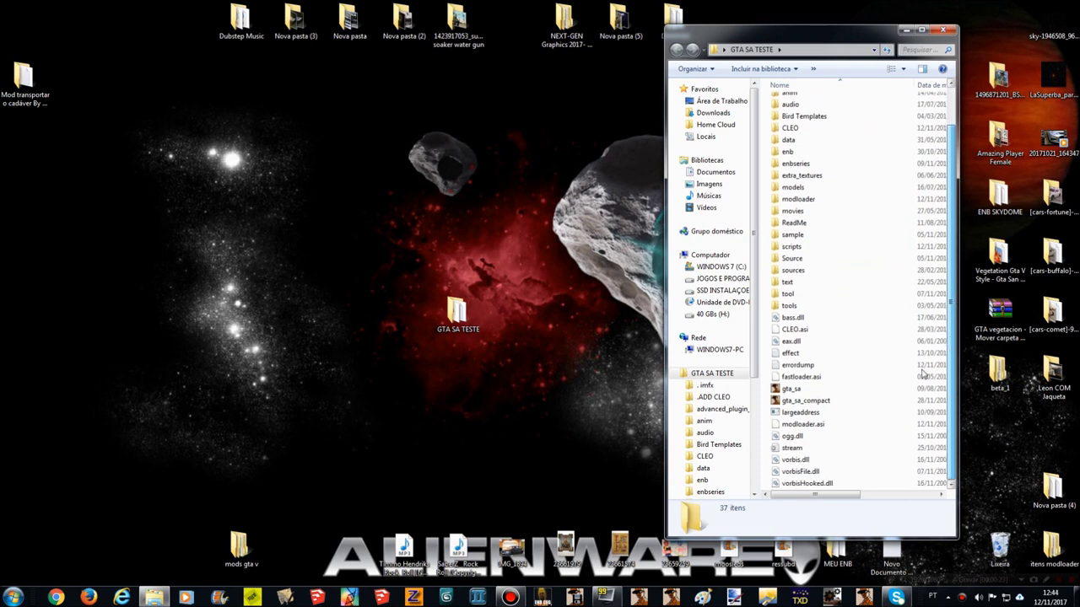
scroll(853, 208, "up", 2)
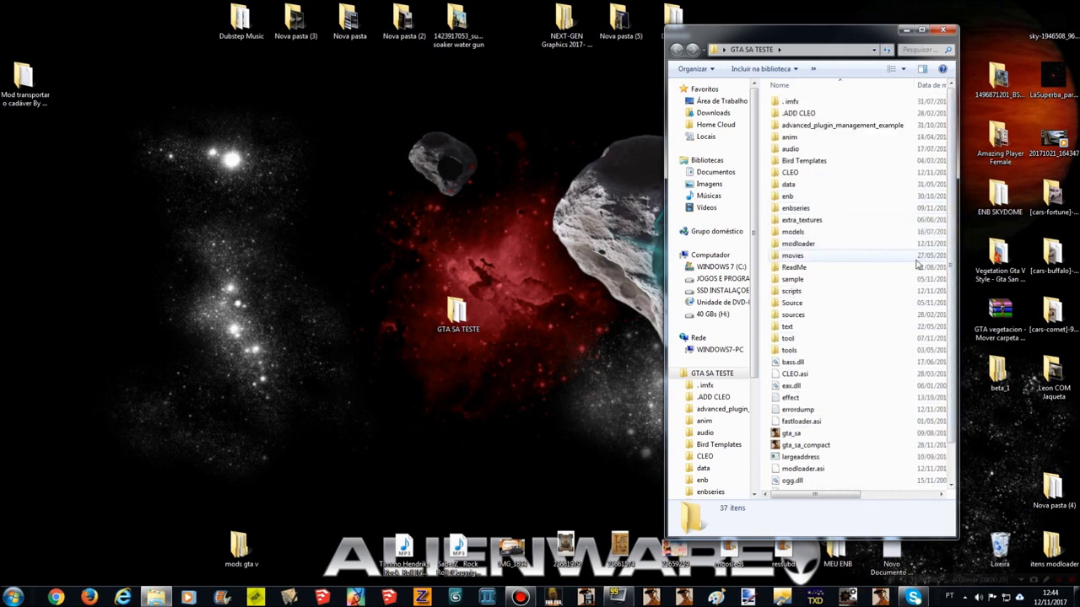
scroll(849, 389, "down", 2)
Launch gta_sa from the game folder to test it, and close the error dialog.
left_click(815, 401)
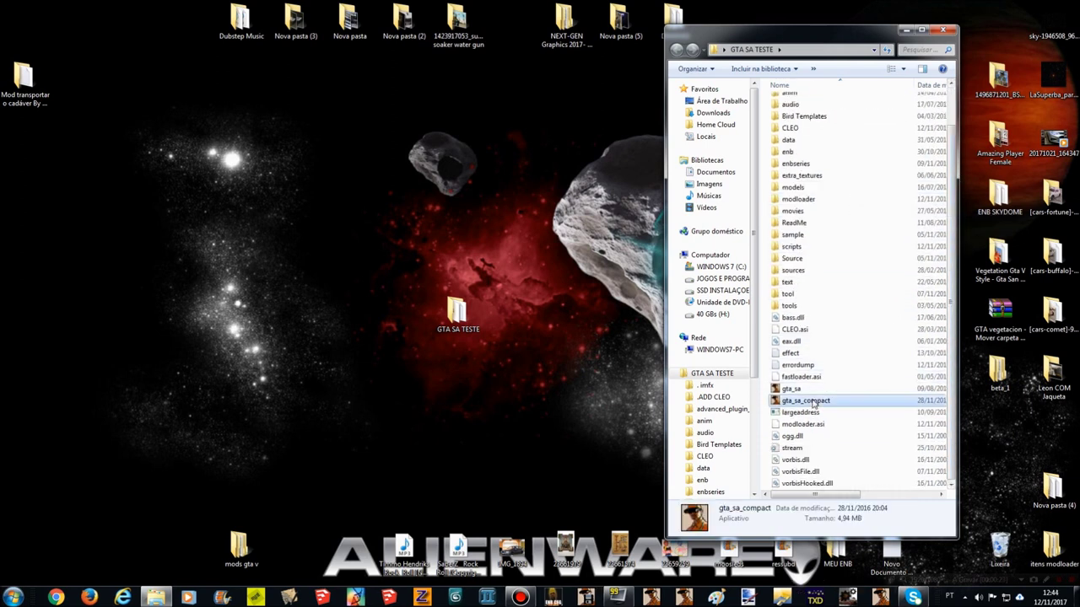
left_click(800, 389)
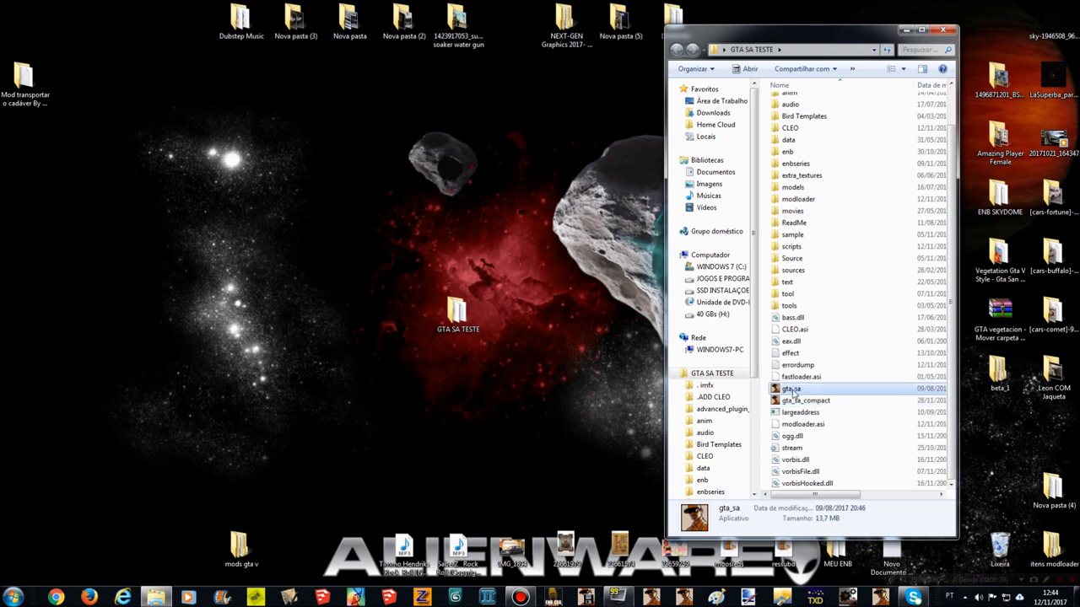
double_click(793, 389)
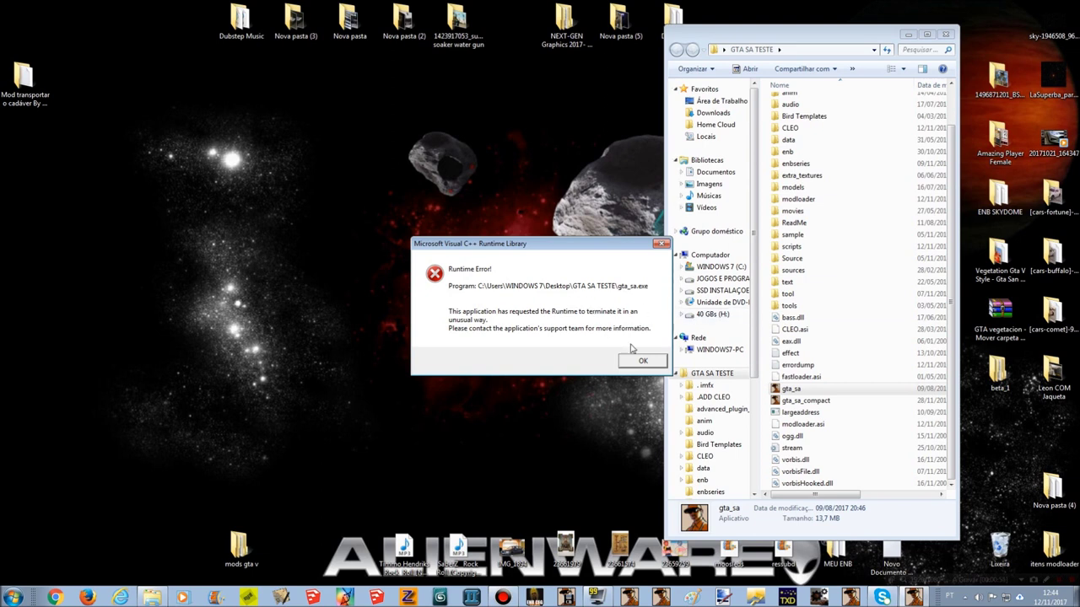
left_click(642, 360)
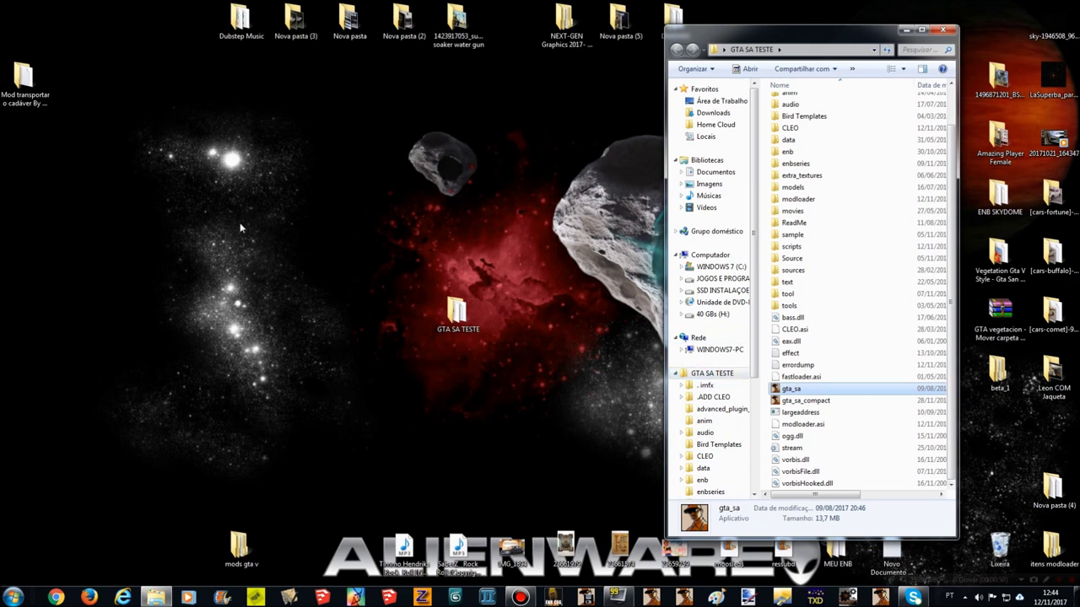
Open the modloader folder and delete the Mod transportar o cadáver folder from the desktop.
double_click(804, 200)
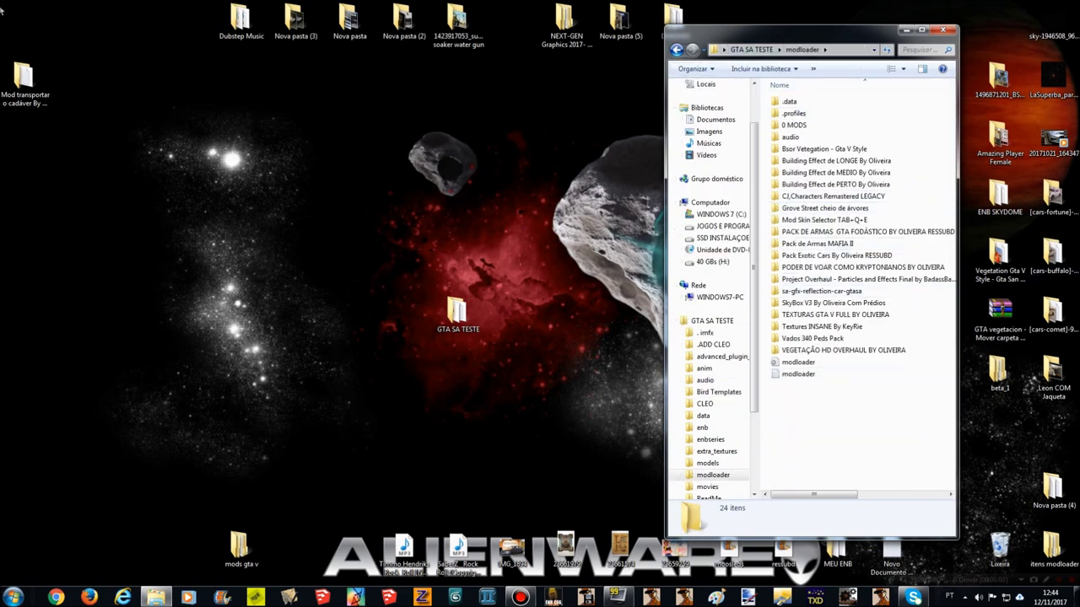
left_click(25, 80)
left_click_drag(20, 91, 83, 72)
key("Delete")
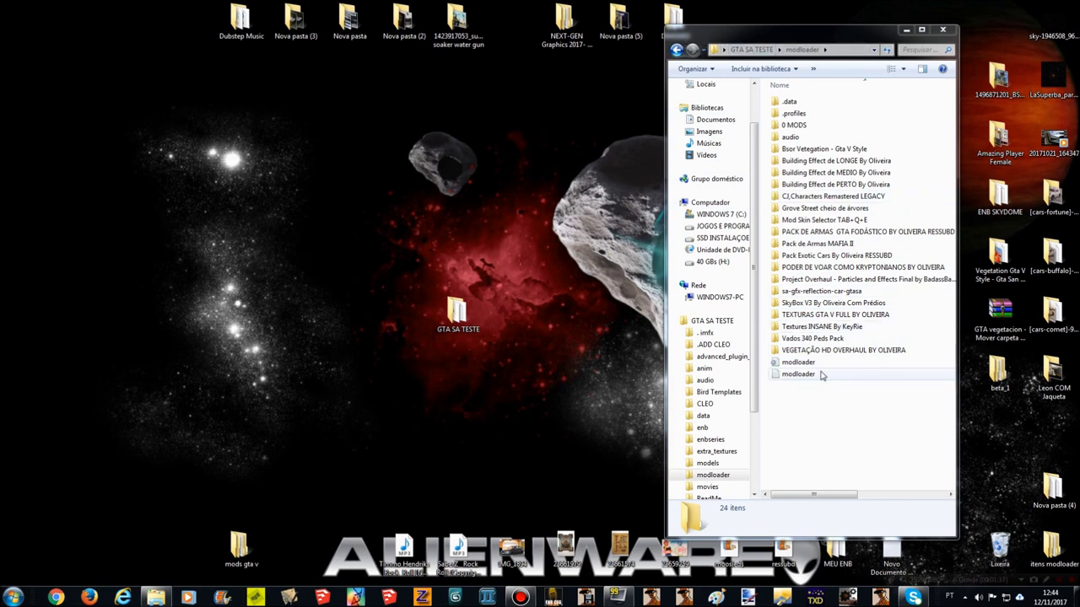
Return to the GTA SA TESTE folder and launch gta_sa_compact twice, closing the error dialog each time.
left_click(676, 51)
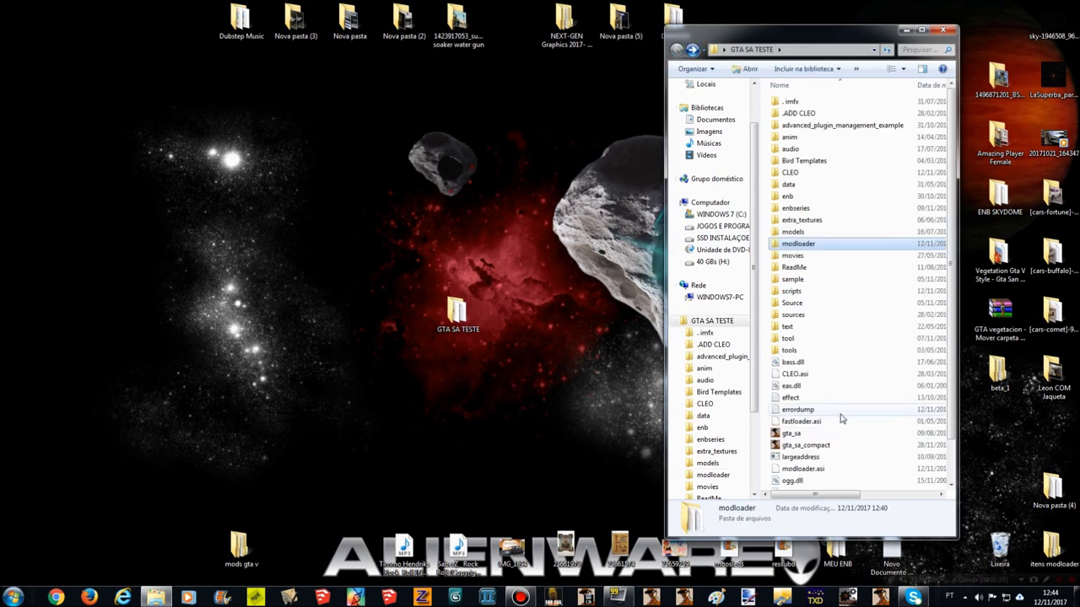
double_click(808, 447)
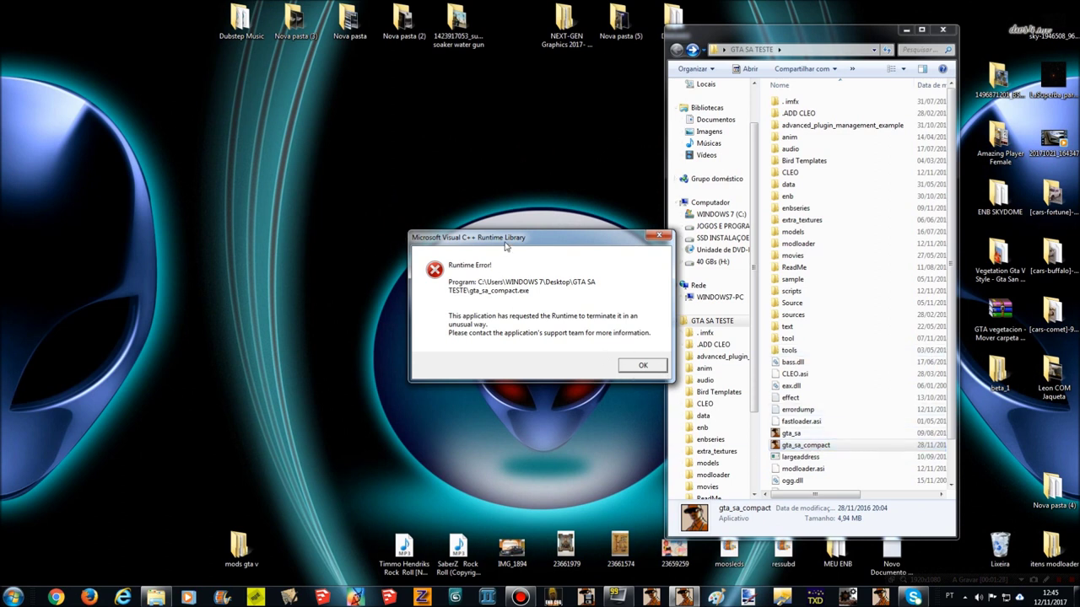
left_click_drag(506, 245, 317, 215)
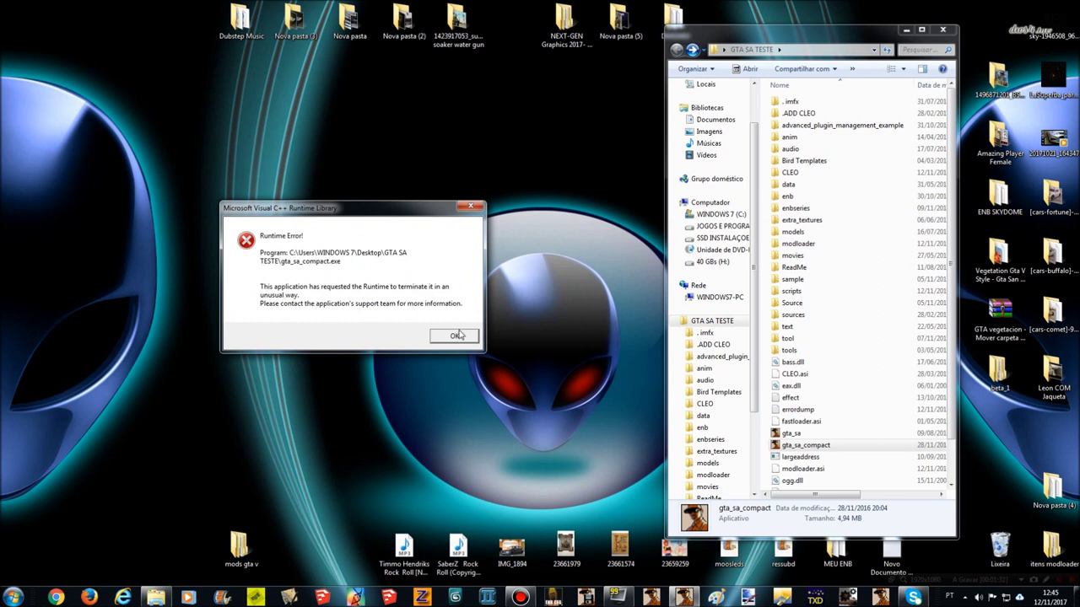
left_click(455, 336)
double_click(844, 446)
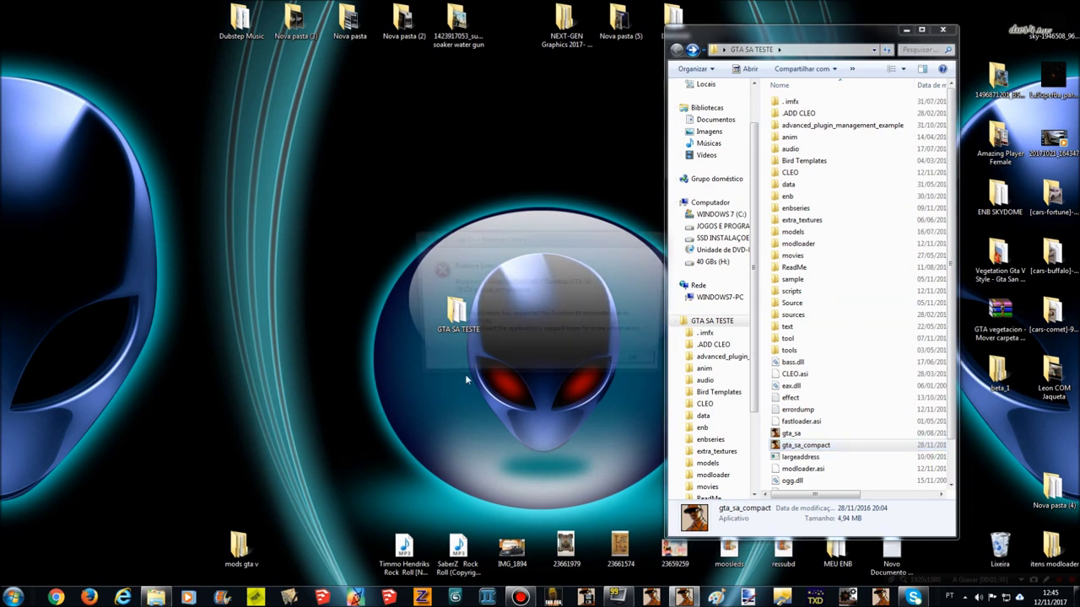
left_click(641, 365)
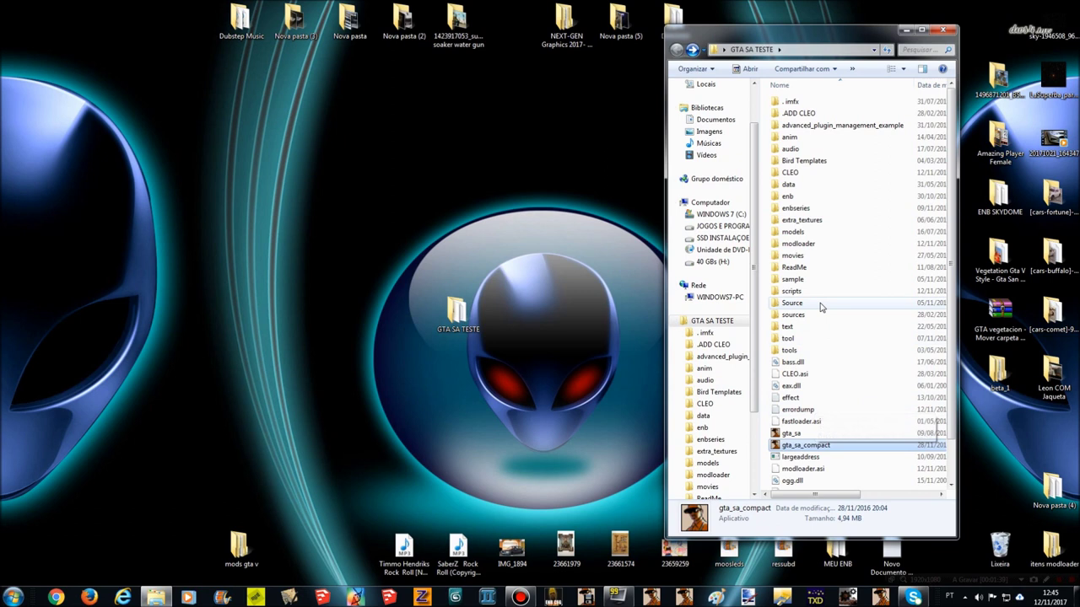
Move modloader.asi out of the game folder onto the desktop and launch gta_sa.
scroll(820, 308, "down", 1)
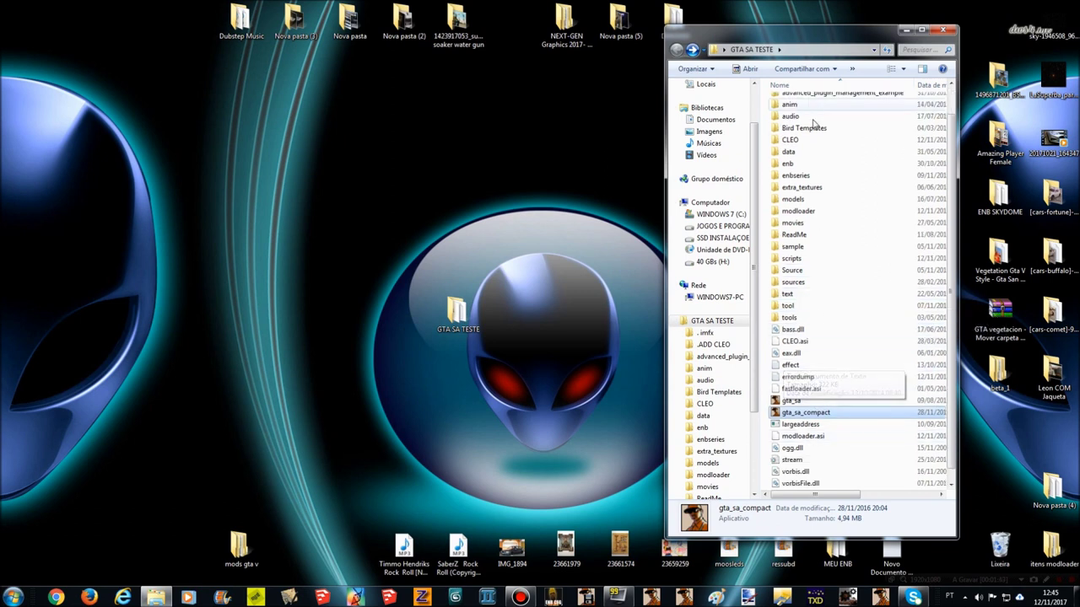
scroll(817, 369, "up", 1)
scroll(817, 370, "down", 1)
left_click(834, 428)
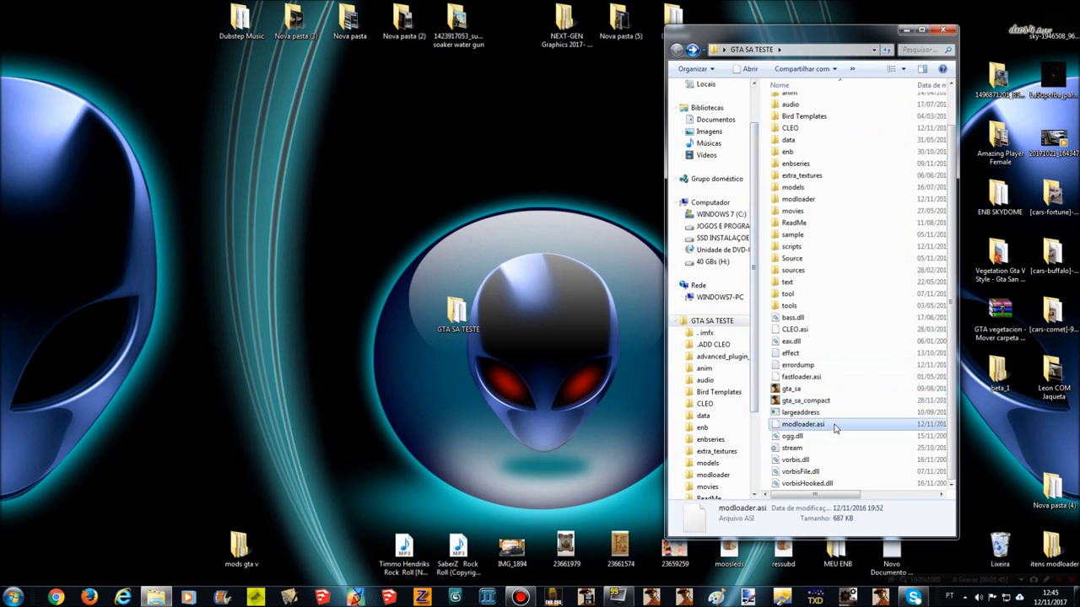
left_click_drag(848, 430, 626, 444)
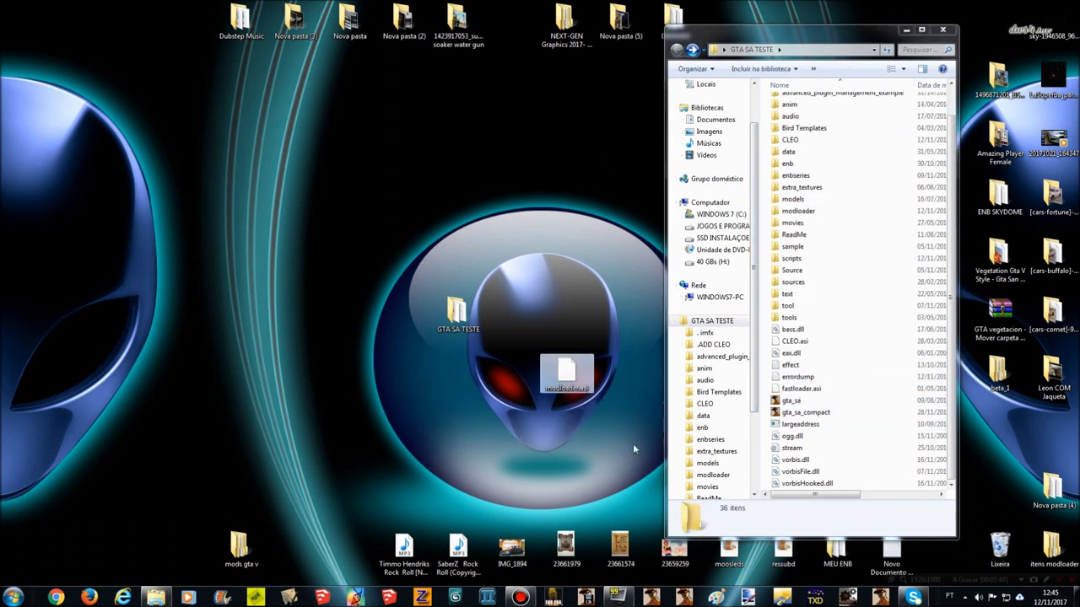
double_click(831, 401)
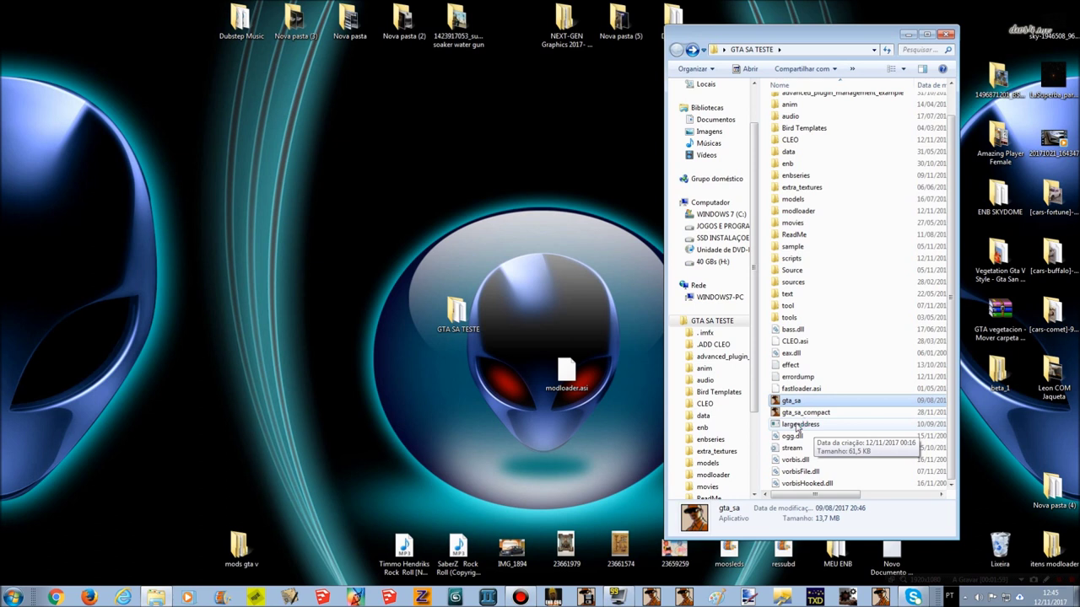
Examine the two modloader files inside the modloader folder, and bring up and close the game's crash dialog.
scroll(798, 431, "up", 1)
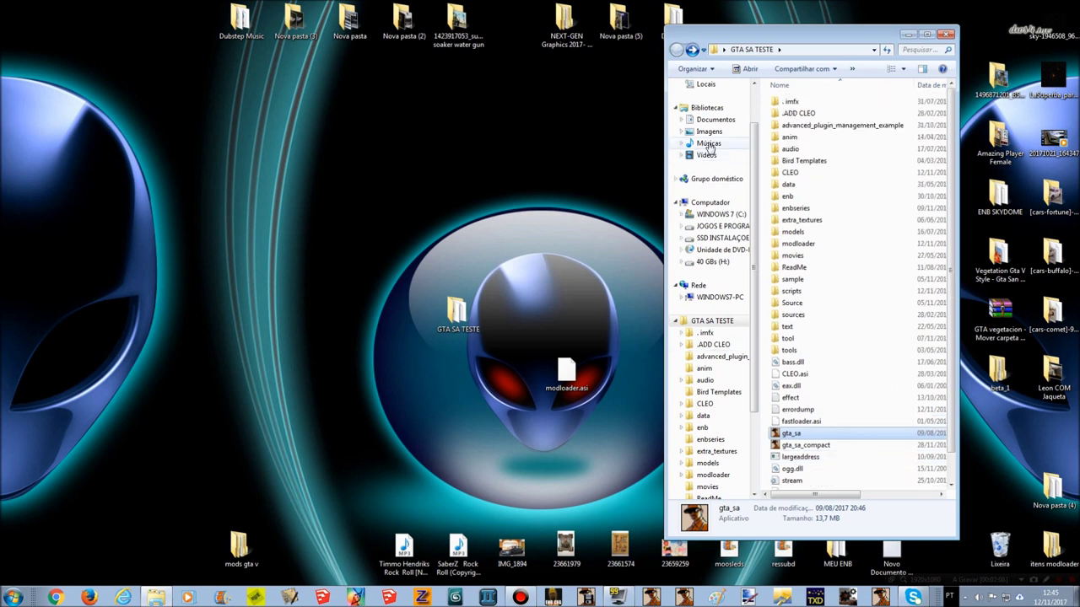
double_click(835, 246)
left_click_drag(846, 361, 847, 380)
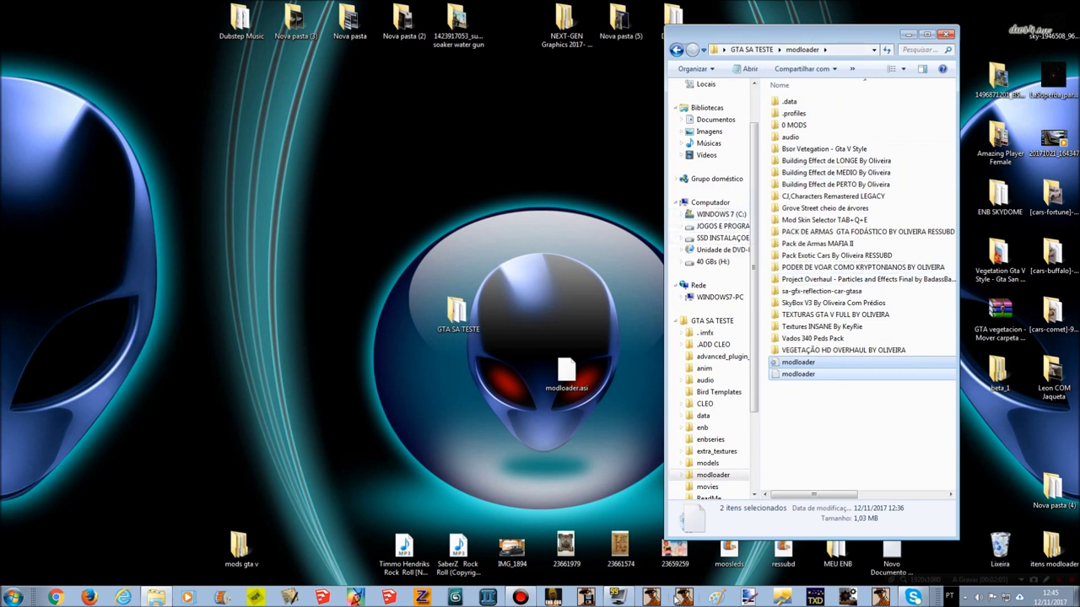
left_click(688, 597)
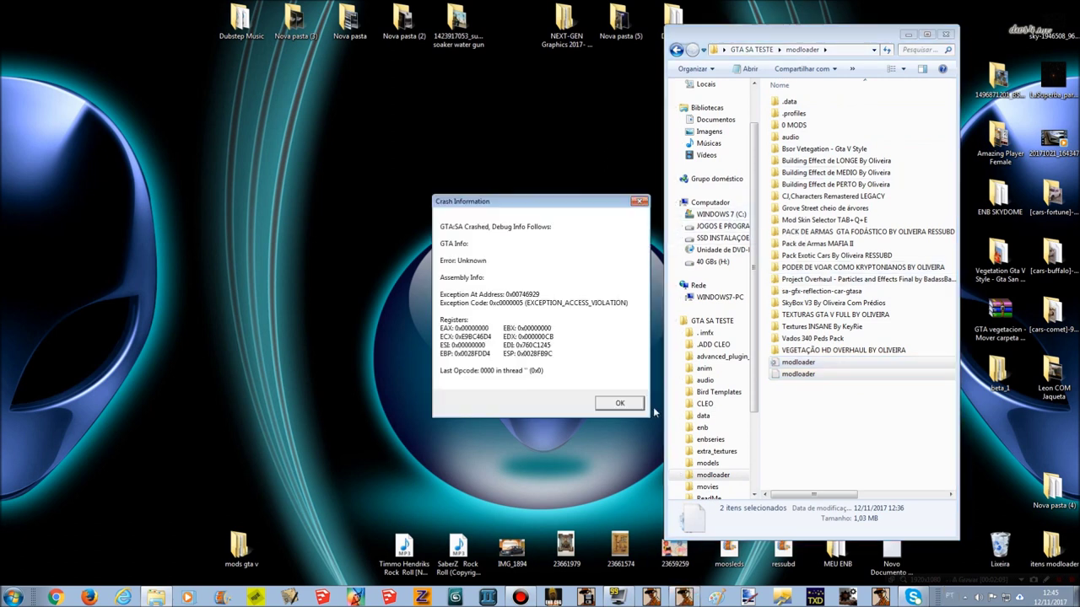
left_click(621, 404)
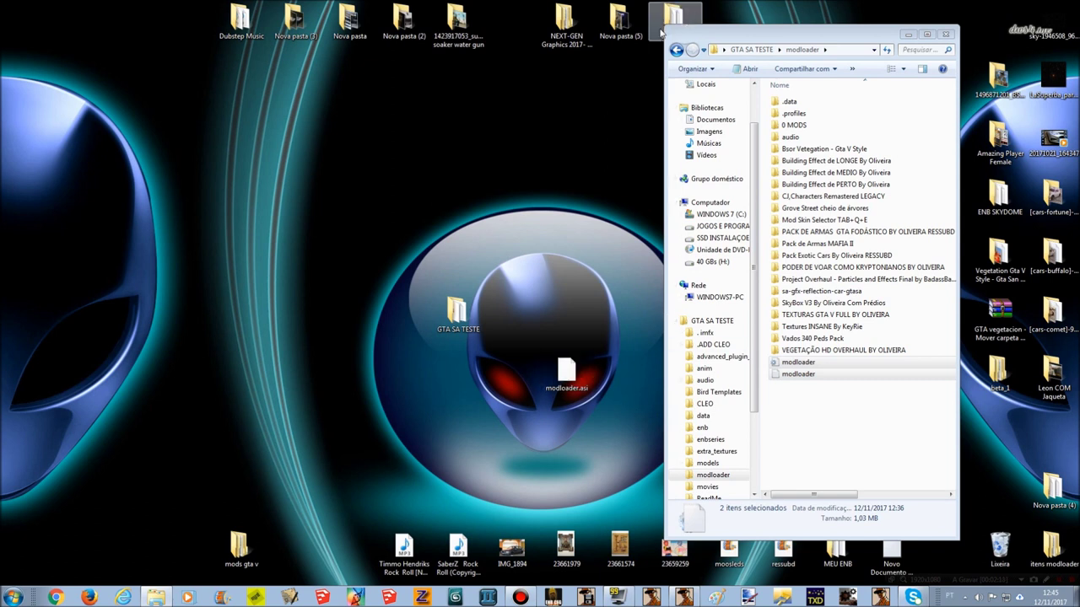
Go back to the GTA SA TESTE folder and undo the last file move.
left_click(676, 50)
right_click(856, 343)
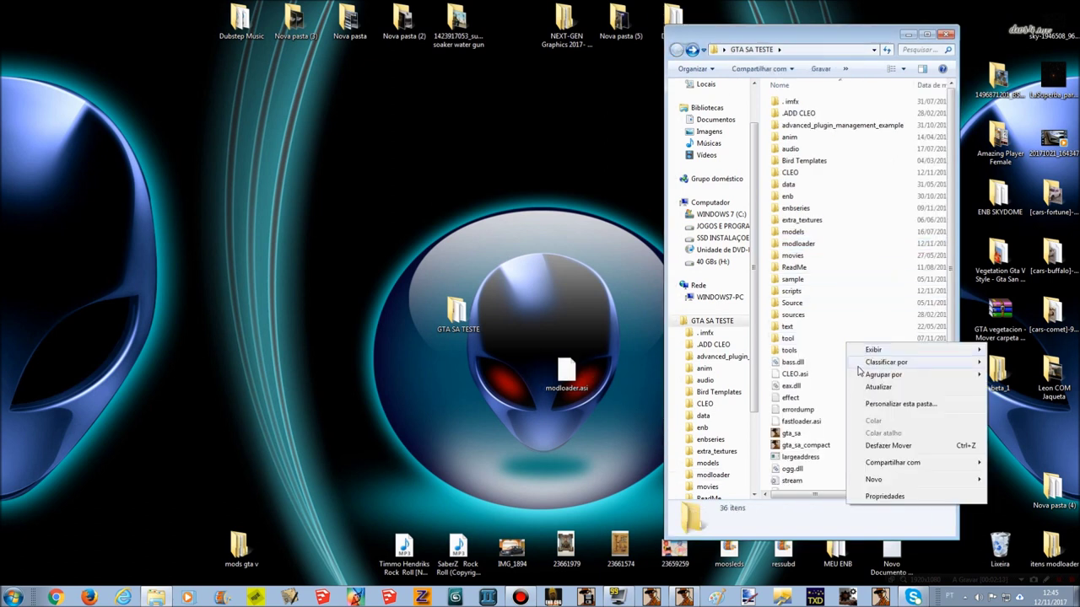
left_click(896, 444)
Move modloader.asi from the game folder to the desktop, then test gta_sa_compact and close its crash dialog.
scroll(823, 420, "down", 2)
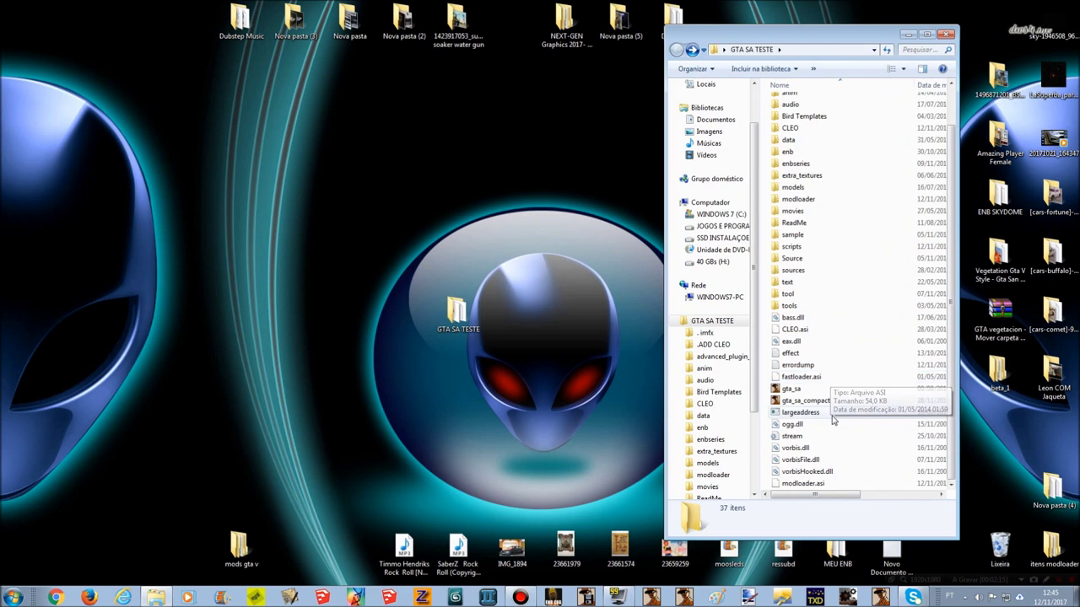
scroll(816, 439, "up", 1)
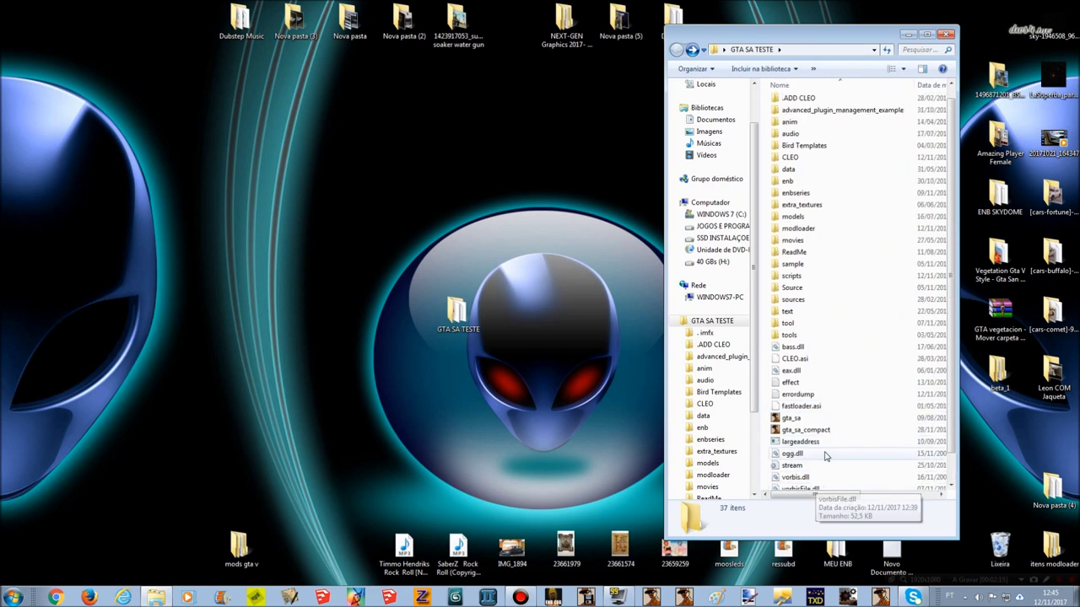
scroll(819, 434, "down", 1)
left_click_drag(805, 483, 624, 455)
double_click(831, 413)
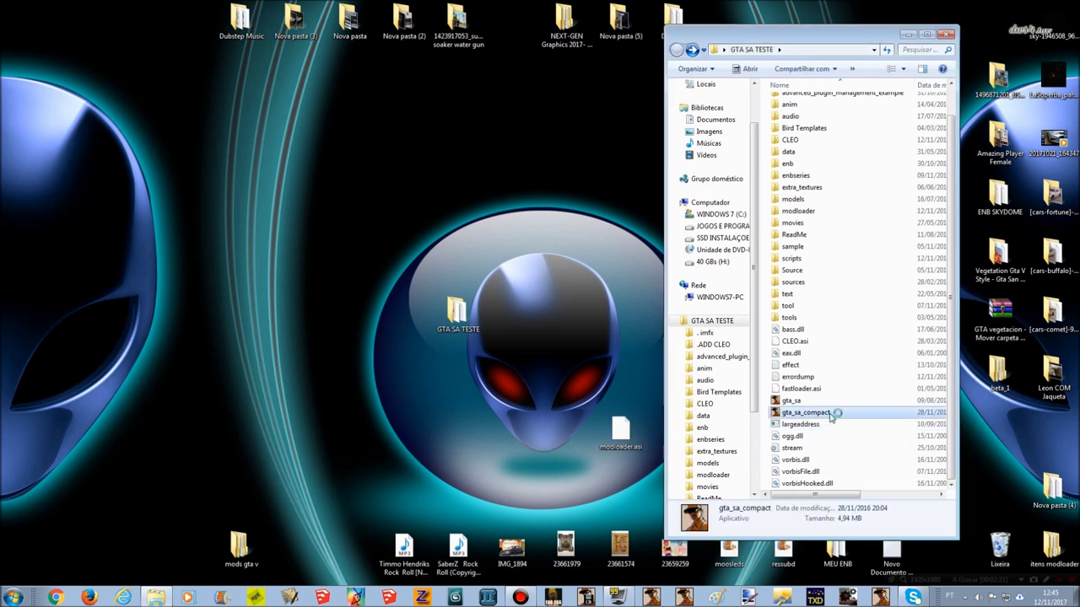
left_click(623, 404)
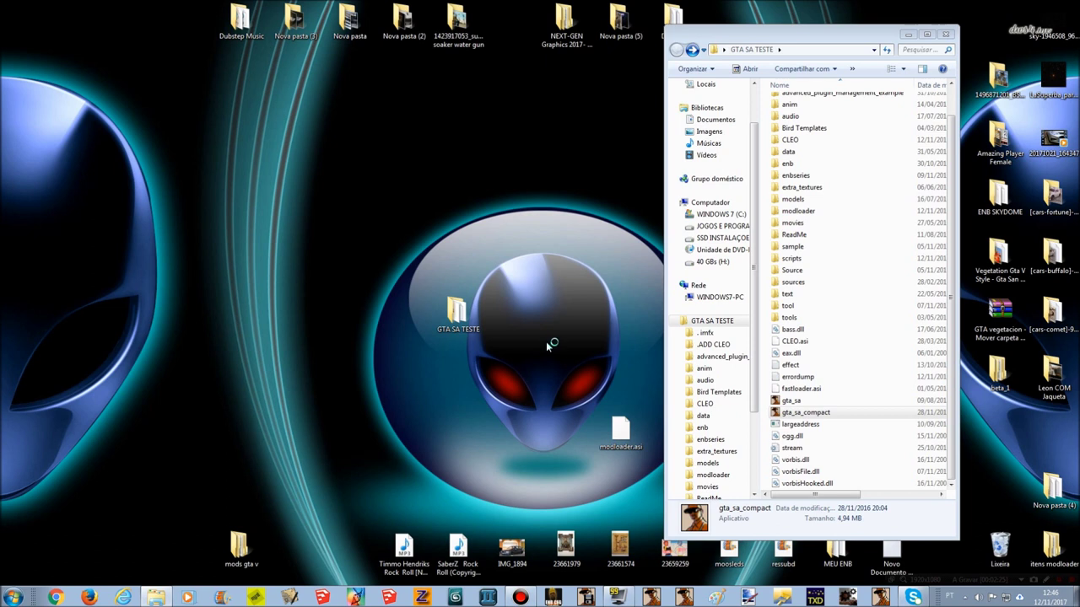
Open Task Manager and end the gta_sa.exe process.
key("ctrl+shift+Escape")
left_click(127, 259)
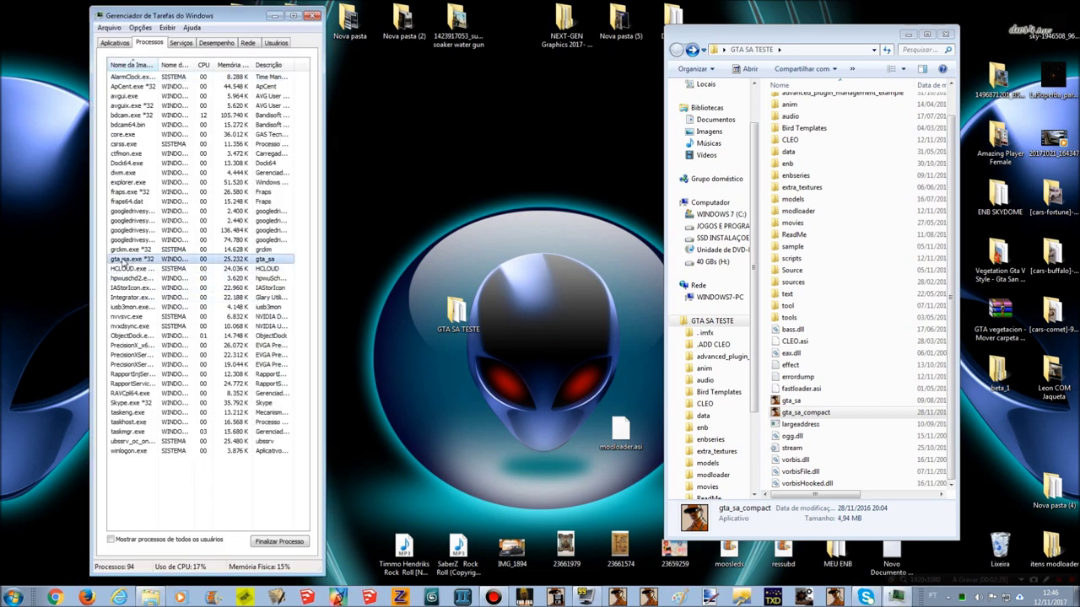
key("Delete")
key("Return")
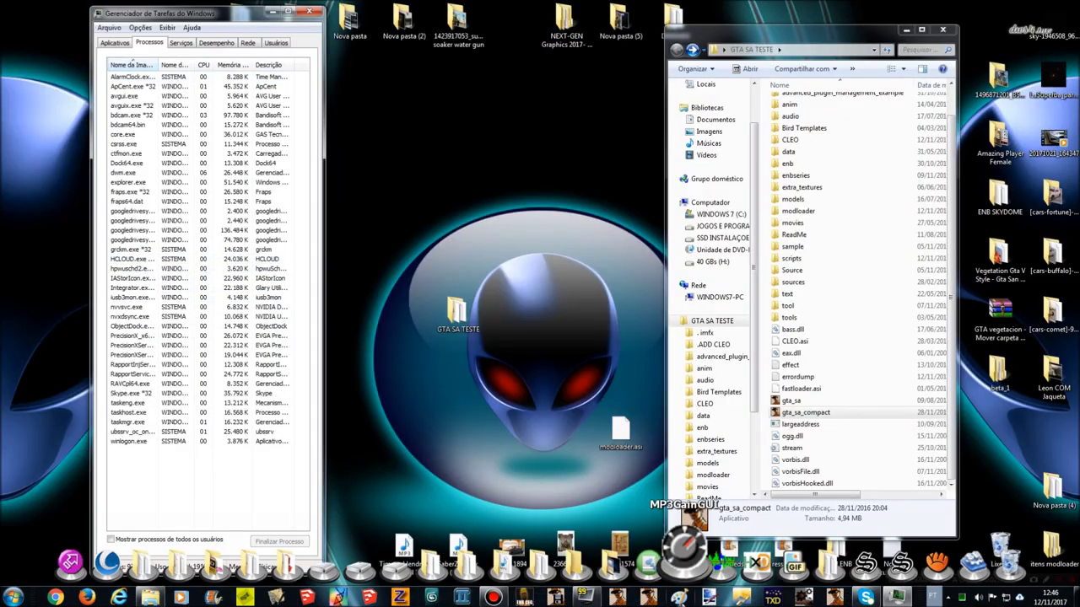
Launch gta_sa_compact again, then close its crash dialog and Task Manager.
double_click(806, 413)
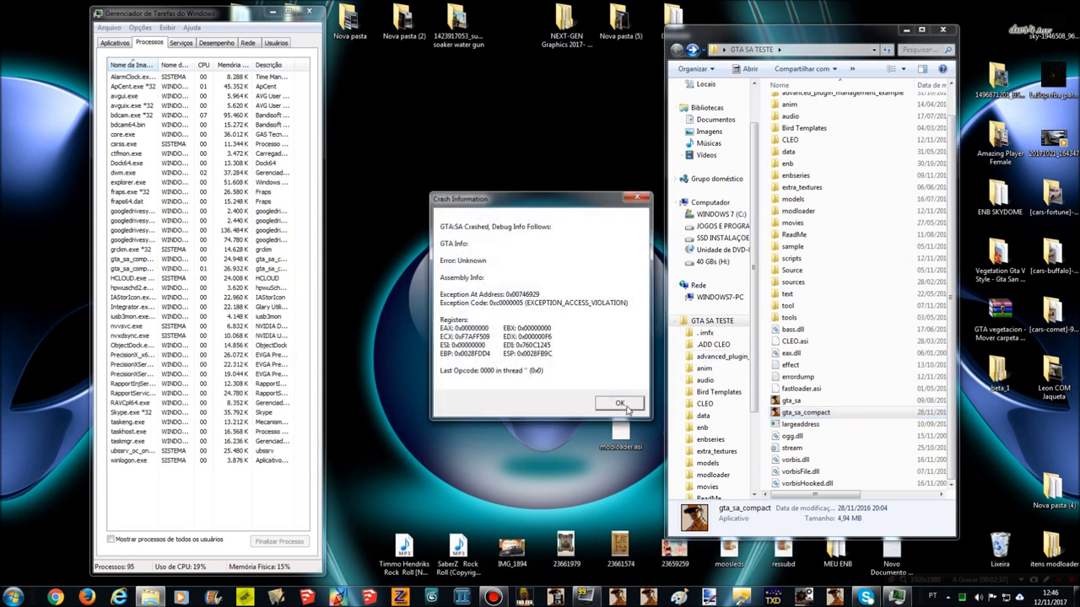
left_click(620, 404)
left_click(309, 12)
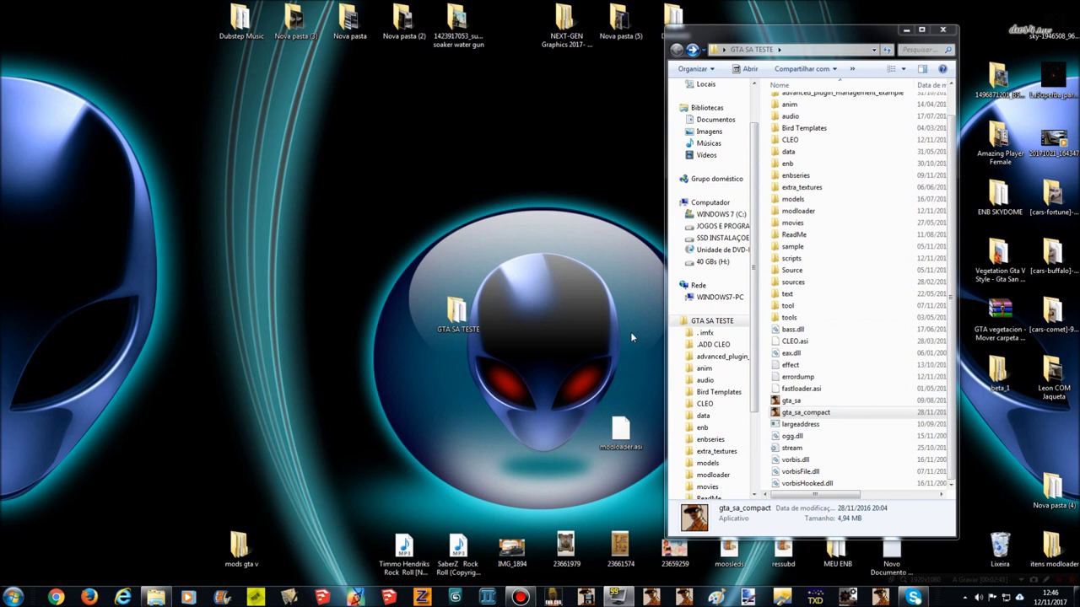
Move modloader.asi from the desktop back into the GTA SA TESTE folder and launch gta_sa_compact.
left_click_drag(628, 445, 829, 473)
left_click(808, 202)
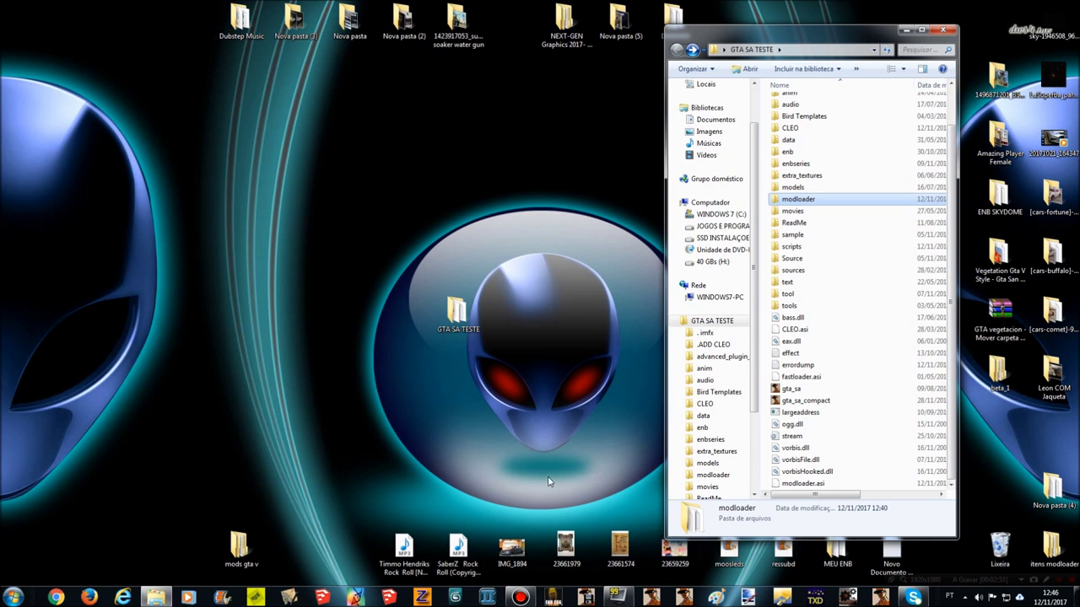
left_click(458, 314)
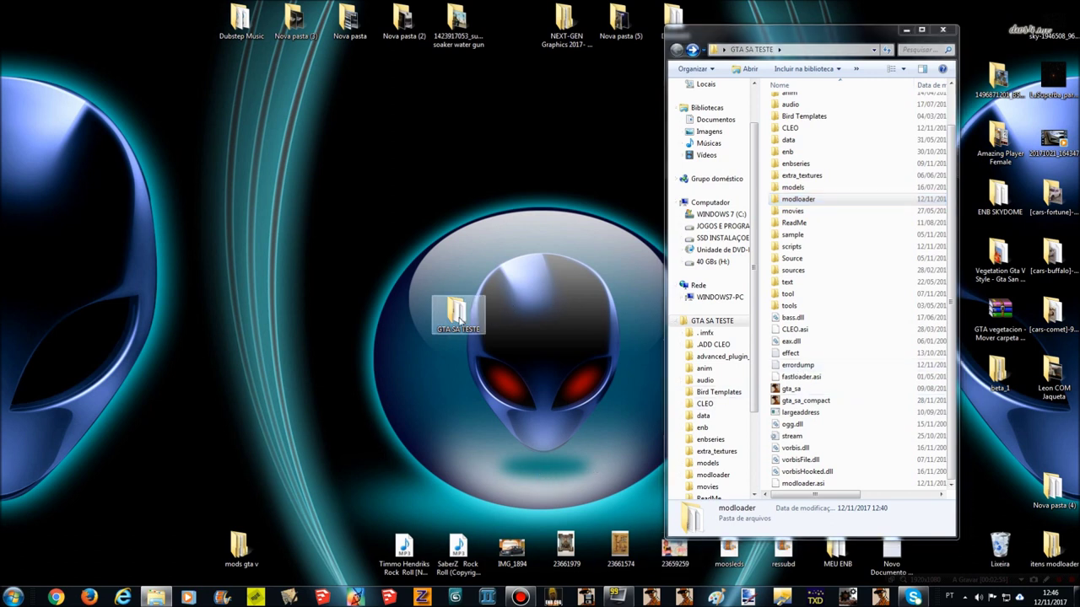
left_click(886, 402)
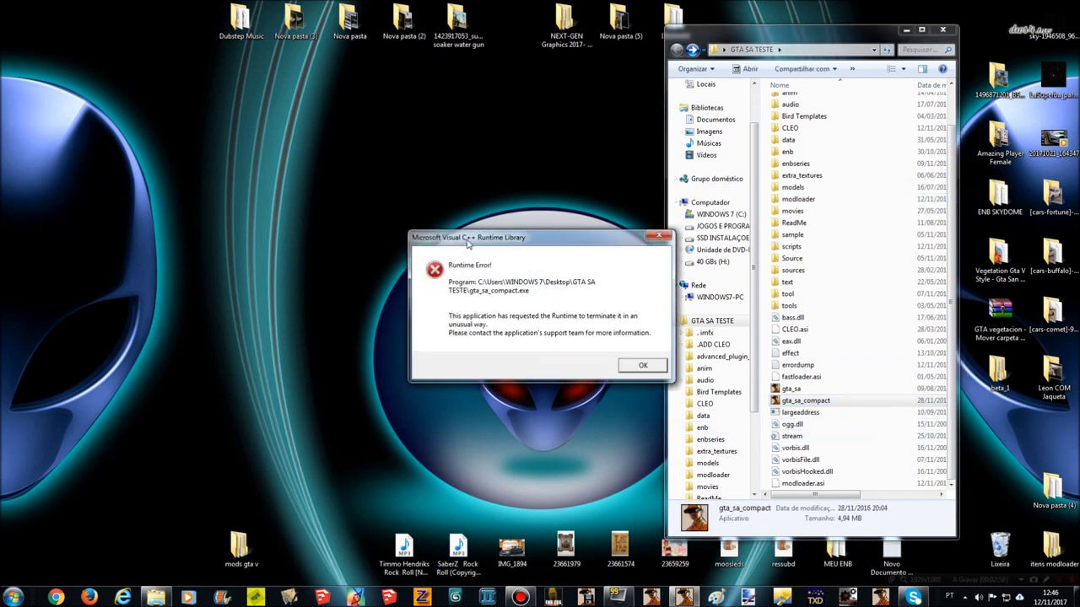
Close the crash dialog, then launch gta_sa_compact again with the folder window moved clear of the GTA SA TESTE desktop folder.
left_click(646, 369)
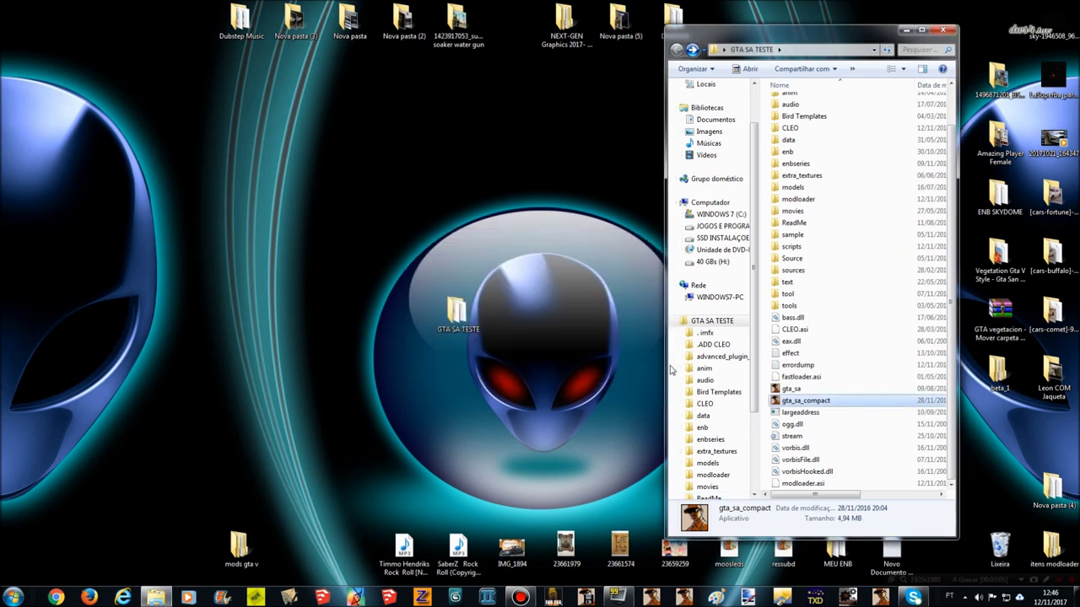
mouse_move(773, 49)
left_mouse_down()
mouse_move(796, 51)
mouse_move(728, 48)
mouse_move(758, 43)
left_mouse_up()
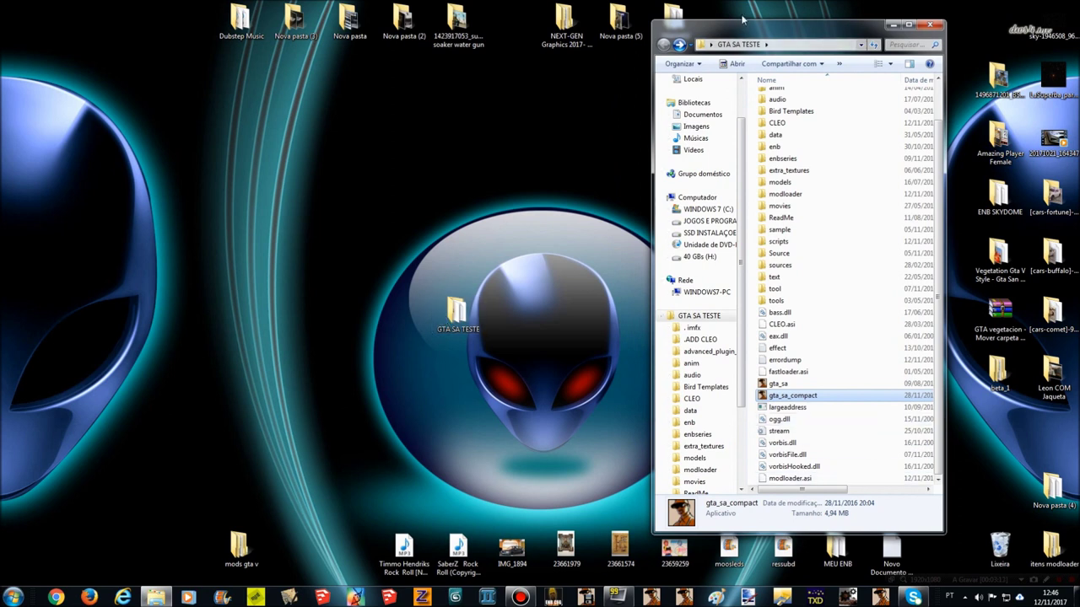
left_click_drag(775, 31, 790, 16)
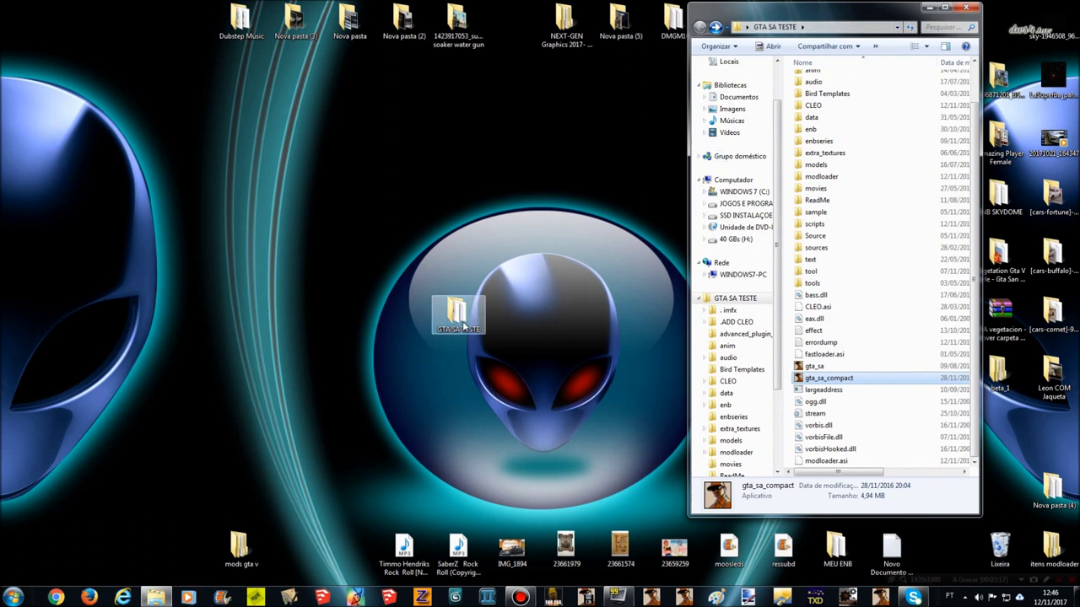
double_click(869, 378)
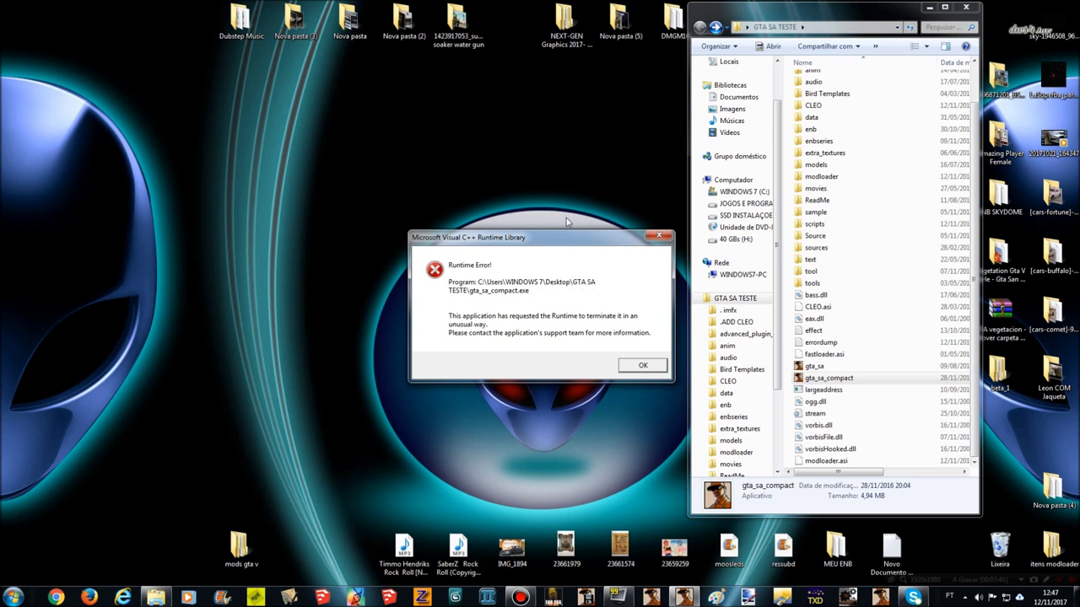
left_click_drag(567, 240, 568, 133)
left_click(470, 331)
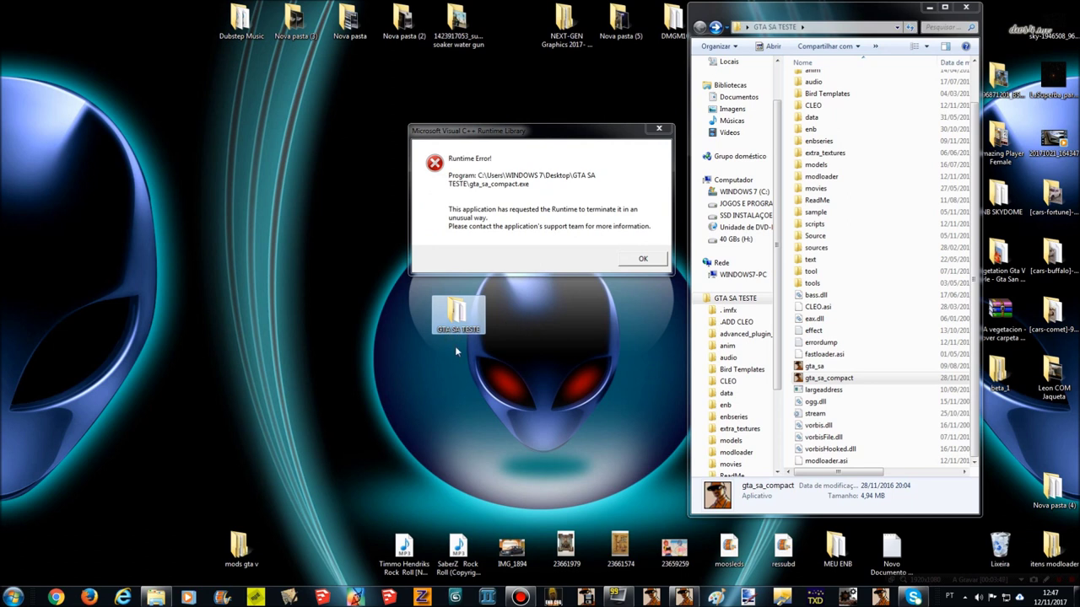
key("F2")
left_click(461, 330)
left_click_drag(460, 330, 492, 336)
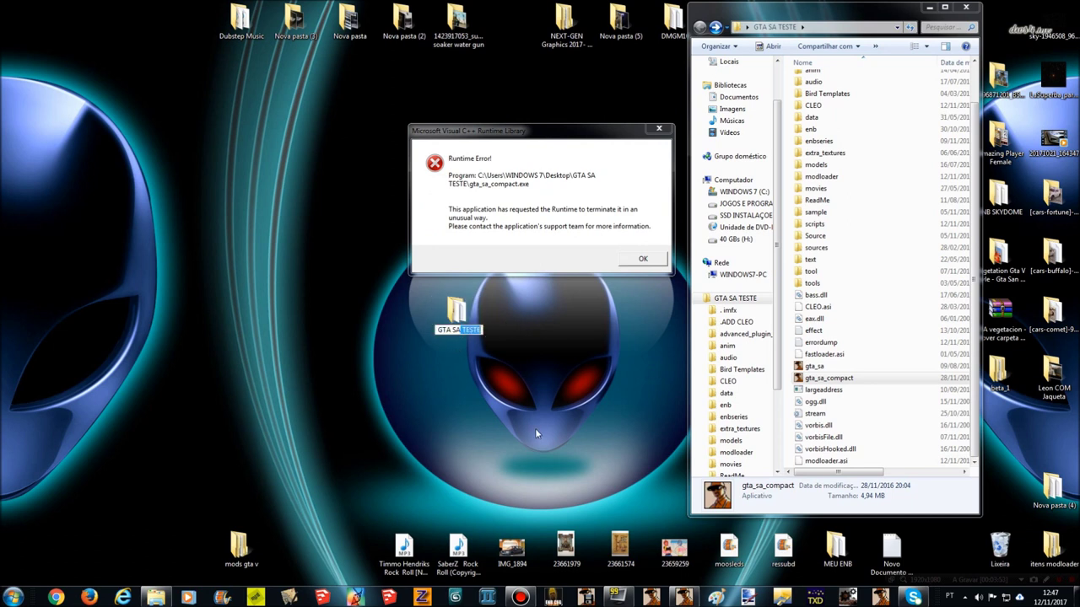
double_click(456, 330)
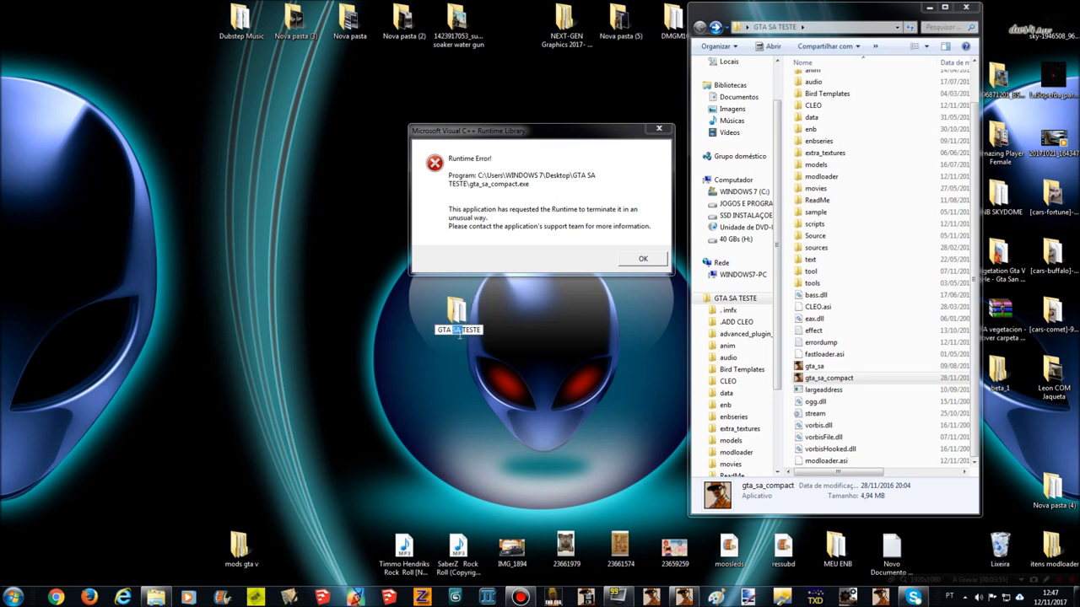
key("Return")
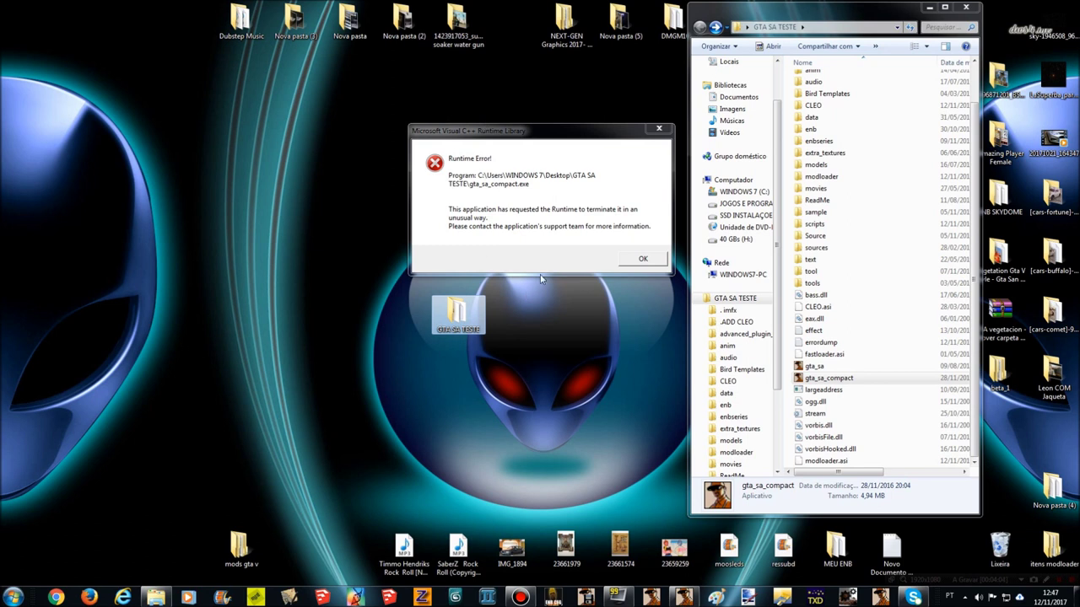
left_click(462, 329)
double_click(469, 329)
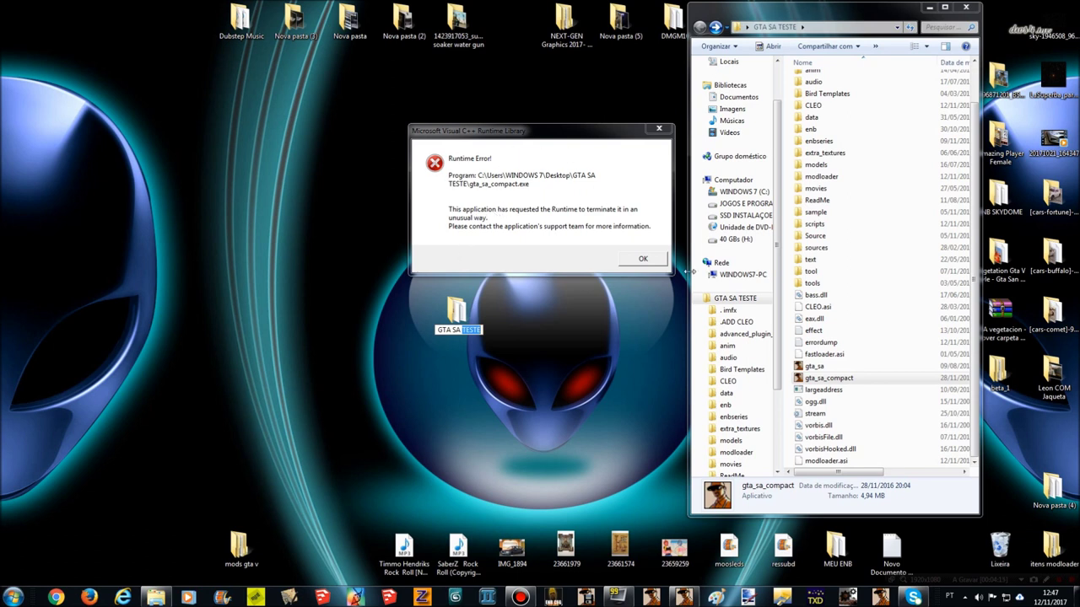
Close the runtime error dialog and try to rename the GTA SA TESTE desktop folder to GTA SA.
left_click(650, 261)
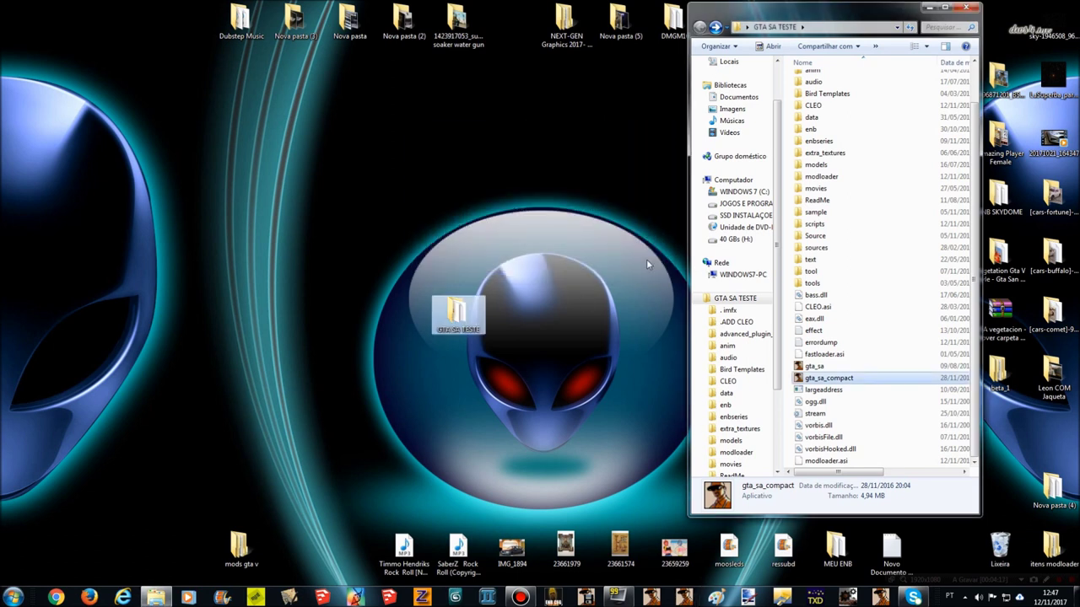
left_click(477, 329)
double_click(470, 330)
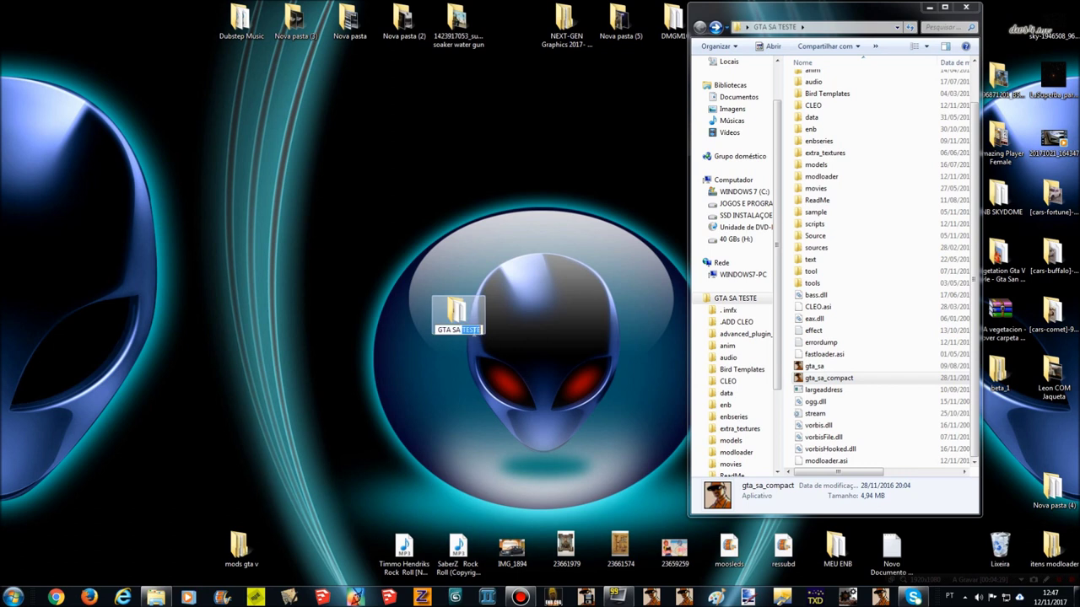
key("BackSpace")
left_click(635, 281)
left_click(496, 335)
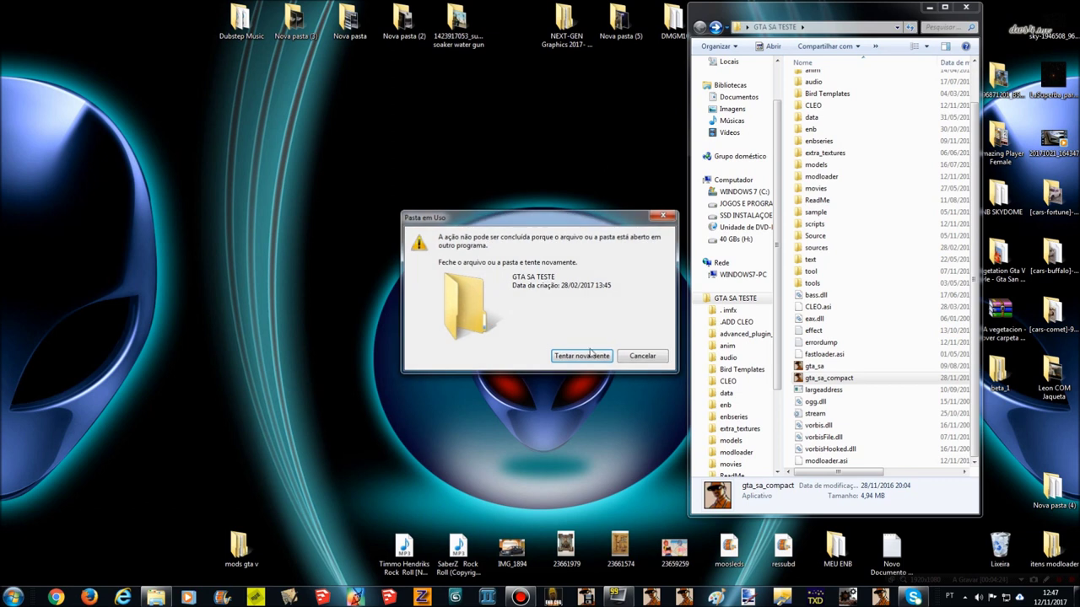
Close the GTA SA TESTE folder window and retry the blocked folder rename.
left_click(967, 9)
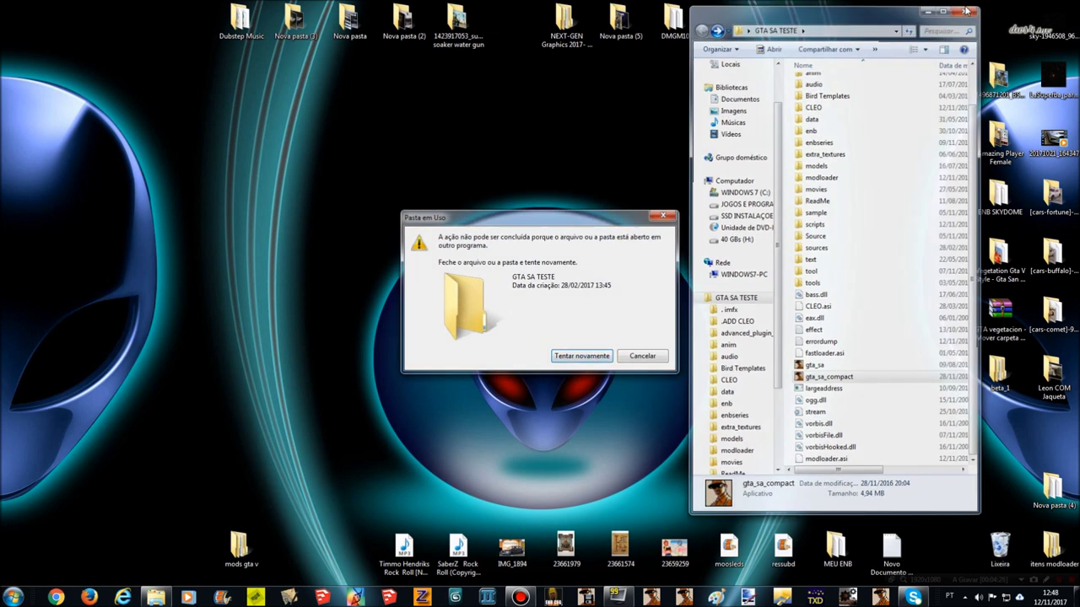
left_click(600, 361)
left_click(600, 361)
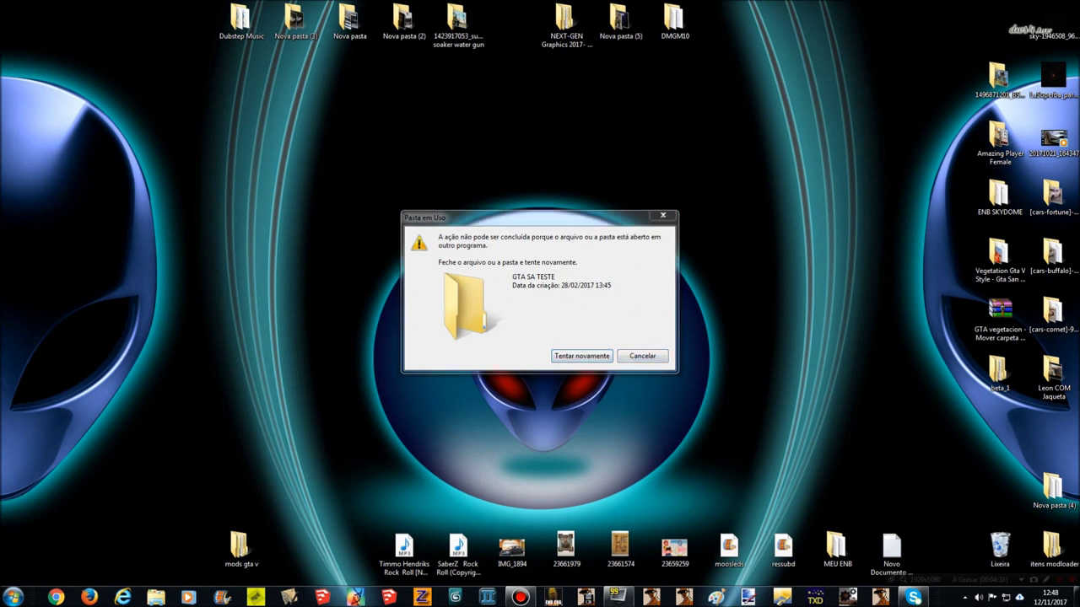
End the gta_sa_compact process in Task Manager and retry renaming the folder to GTA SA, closing Task Manager when done.
key("ctrl+shift+Escape")
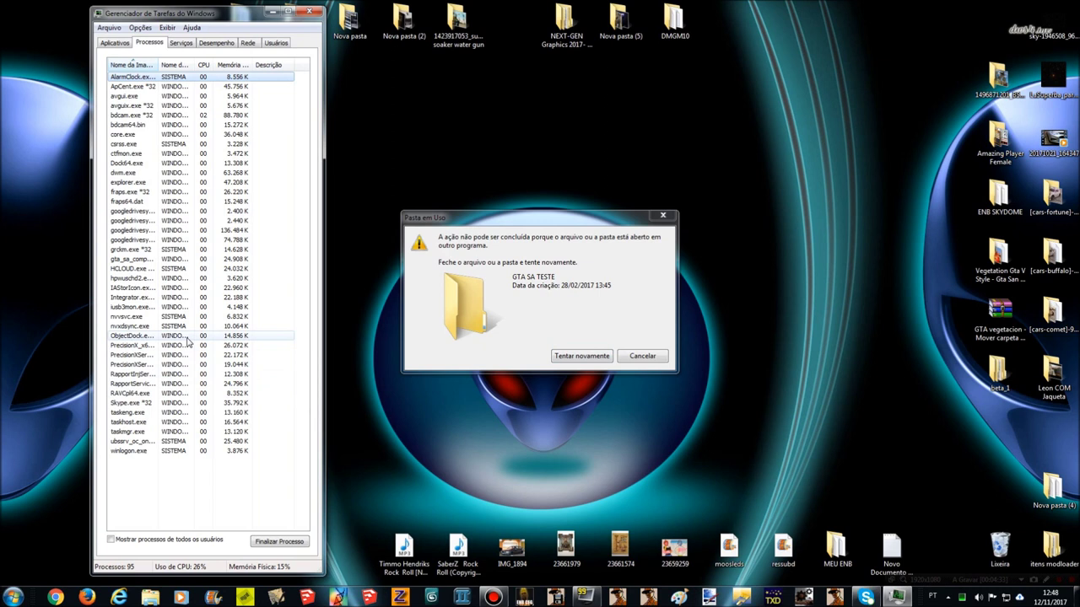
left_click(124, 260)
key("Delete")
key("Return")
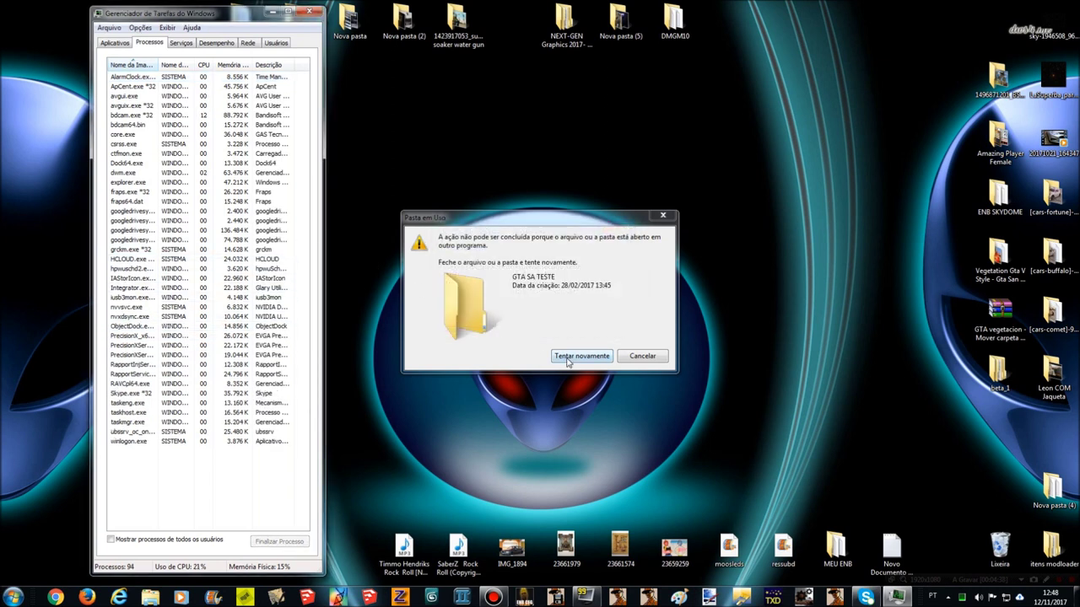
left_click(569, 357)
left_click_drag(634, 281, 465, 184)
left_click(308, 11)
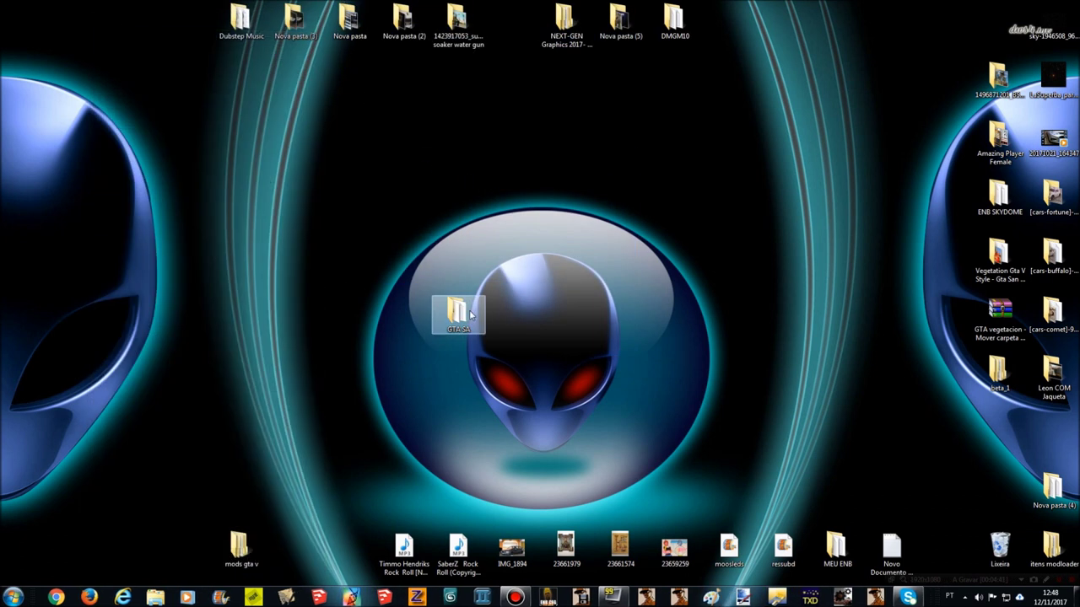
Open the renamed GTA SA folder and launch gta_sa_compact from it.
double_click(457, 313)
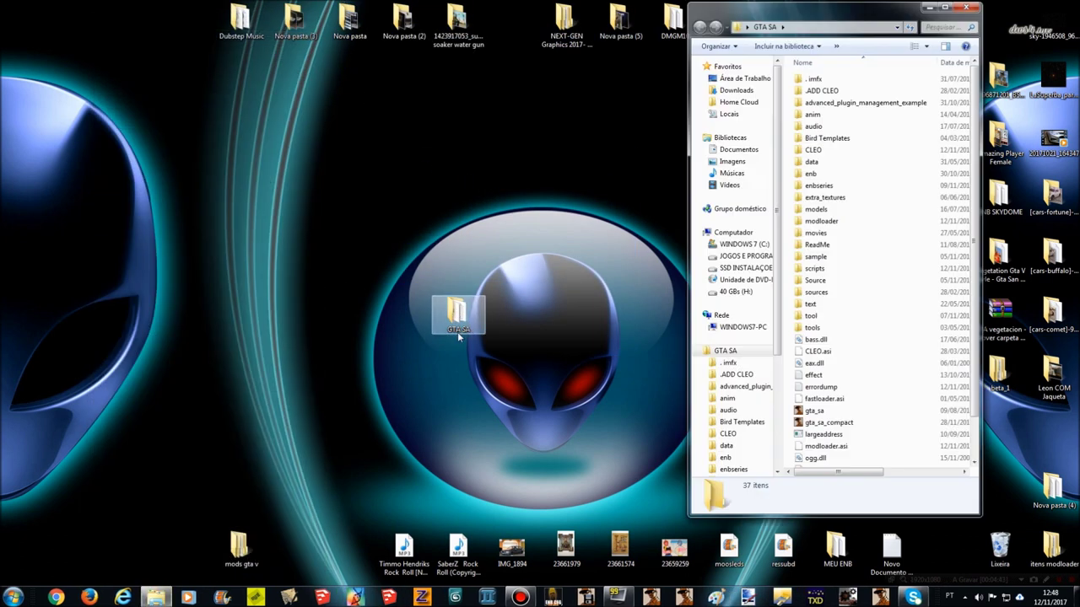
left_click(813, 424)
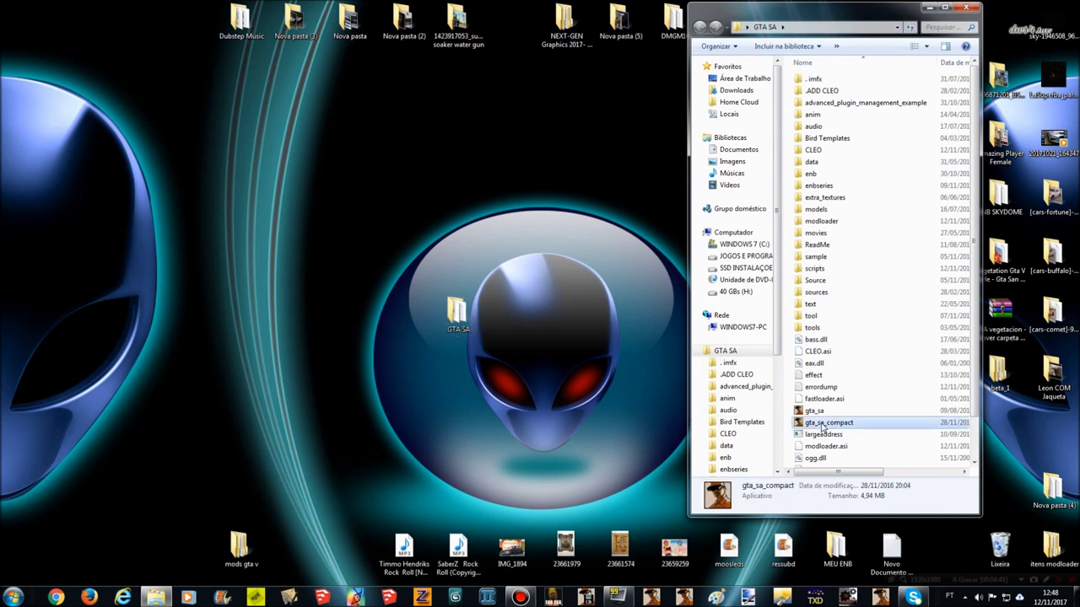
double_click(827, 422)
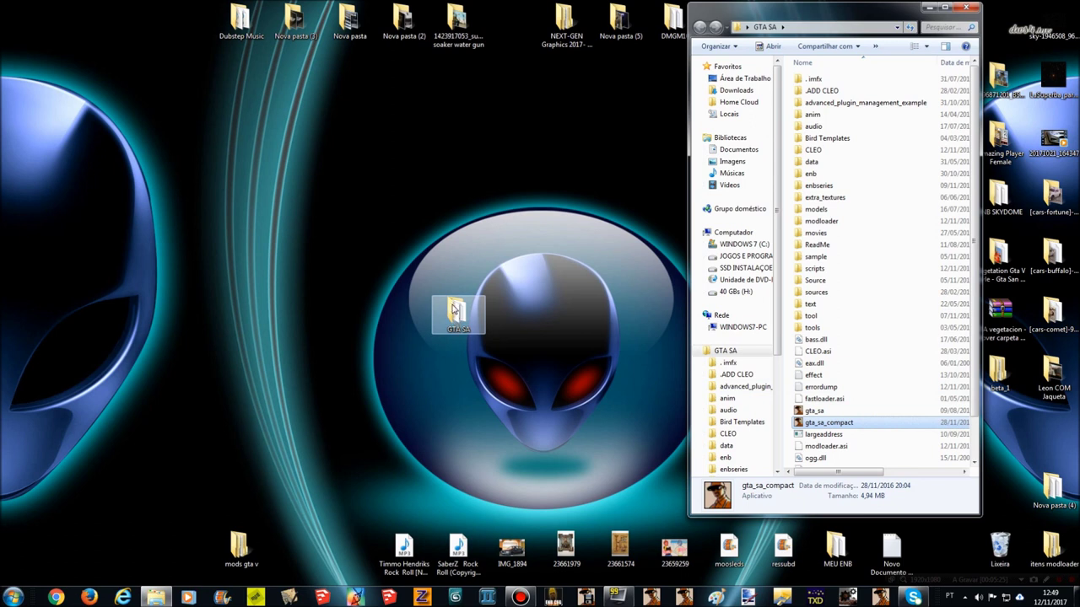
Reposition the GTA SA folder on the desktop, closing its open window, and reopen the folder.
left_click_drag(456, 314, 555, 305)
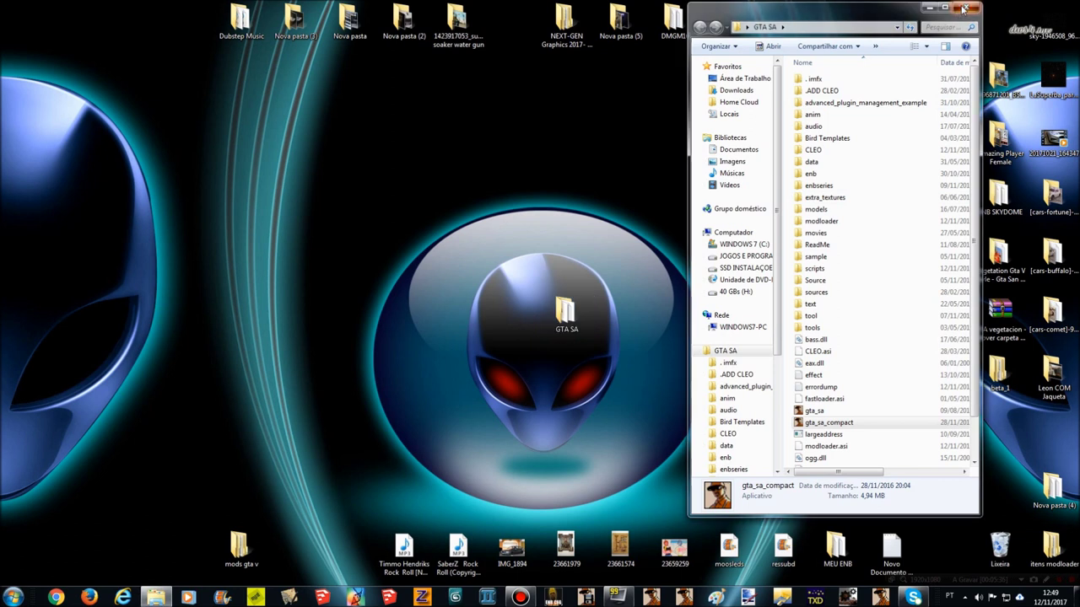
left_click(966, 7)
left_click_drag(561, 305, 737, 318)
double_click(728, 317)
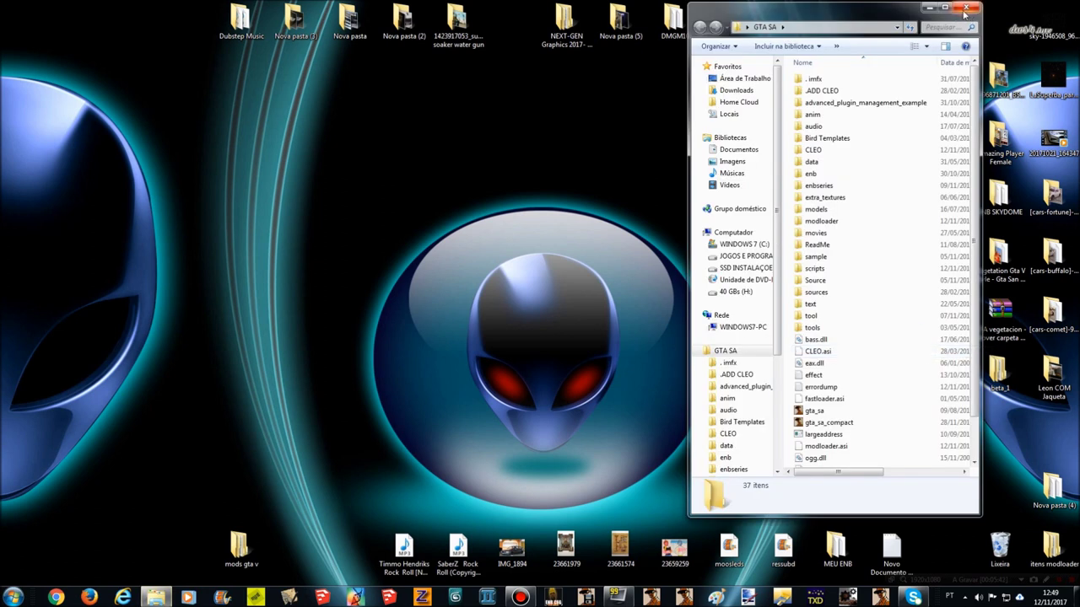
left_click(519, 597)
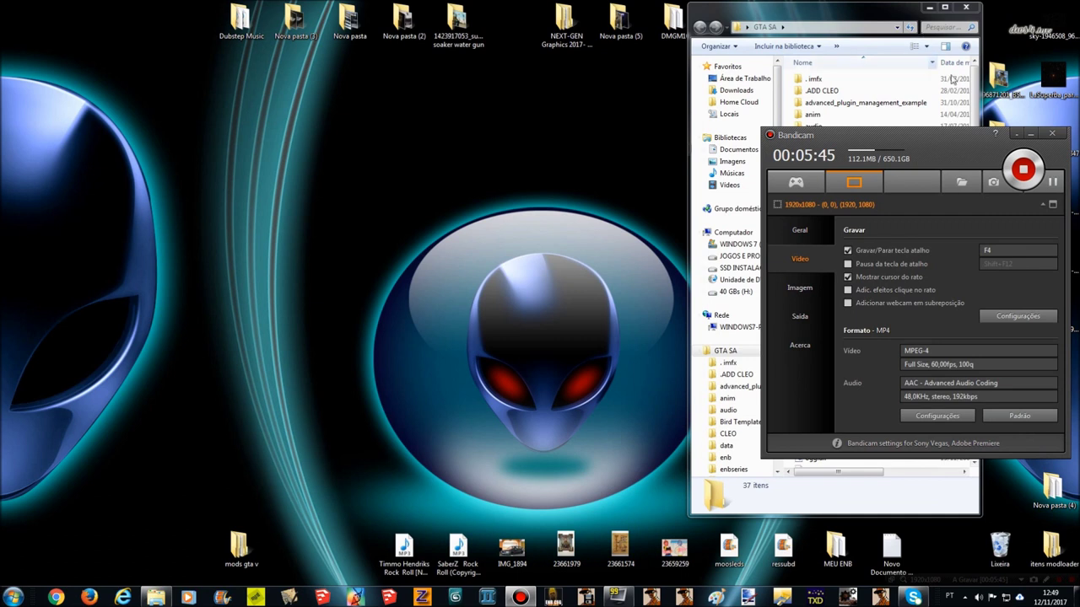
left_click_drag(960, 144, 529, 144)
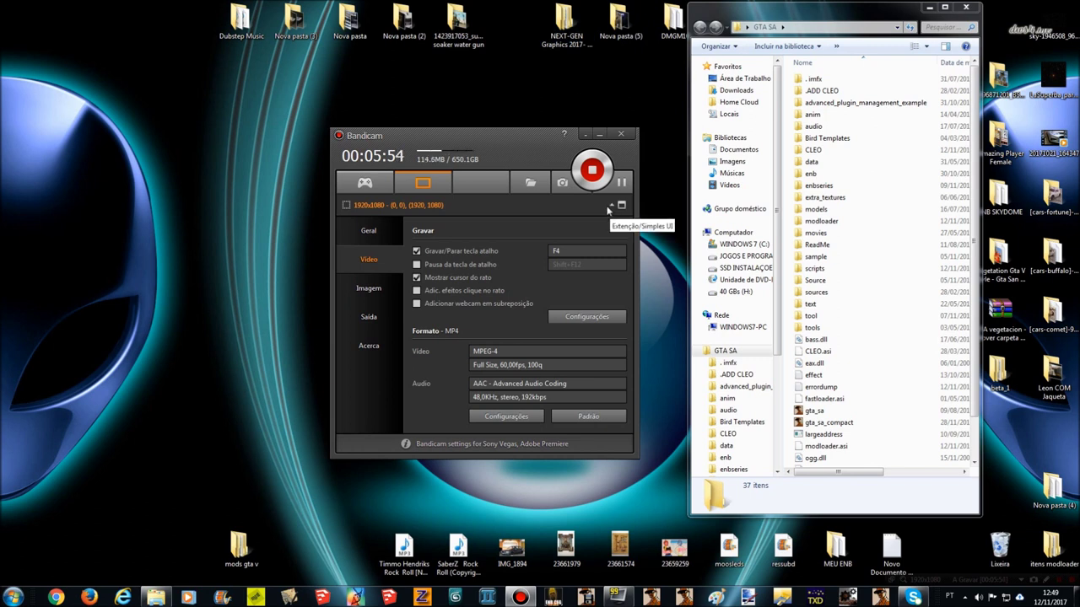
Look through the mods gta v folder and its 0 depois and 0 JÁ POSTADOS subfolders, then close its window.
left_click(242, 544)
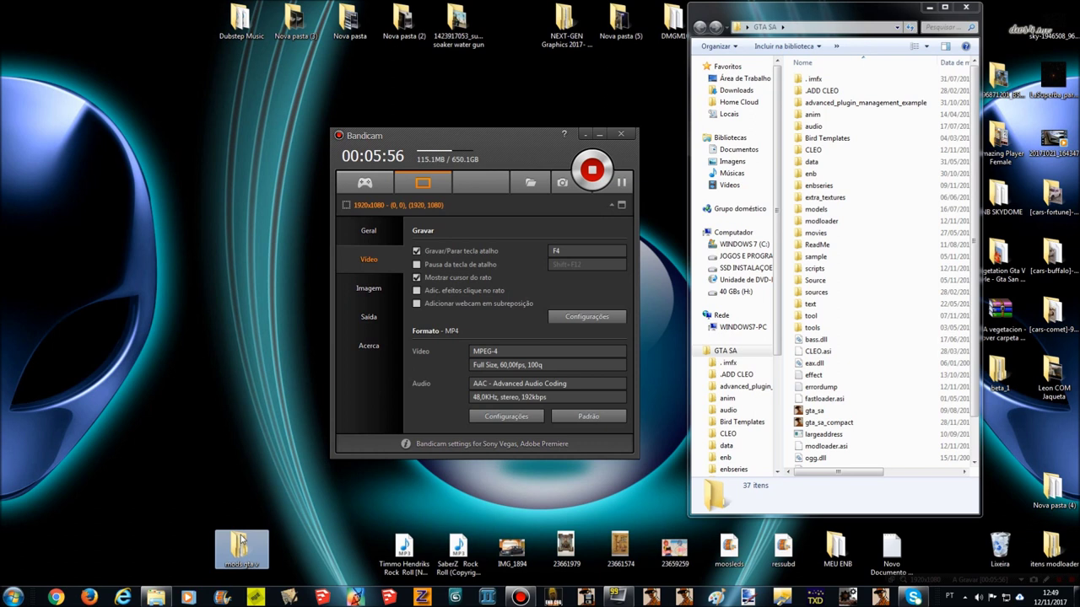
double_click(241, 543)
scroll(983, 318, "down", 10)
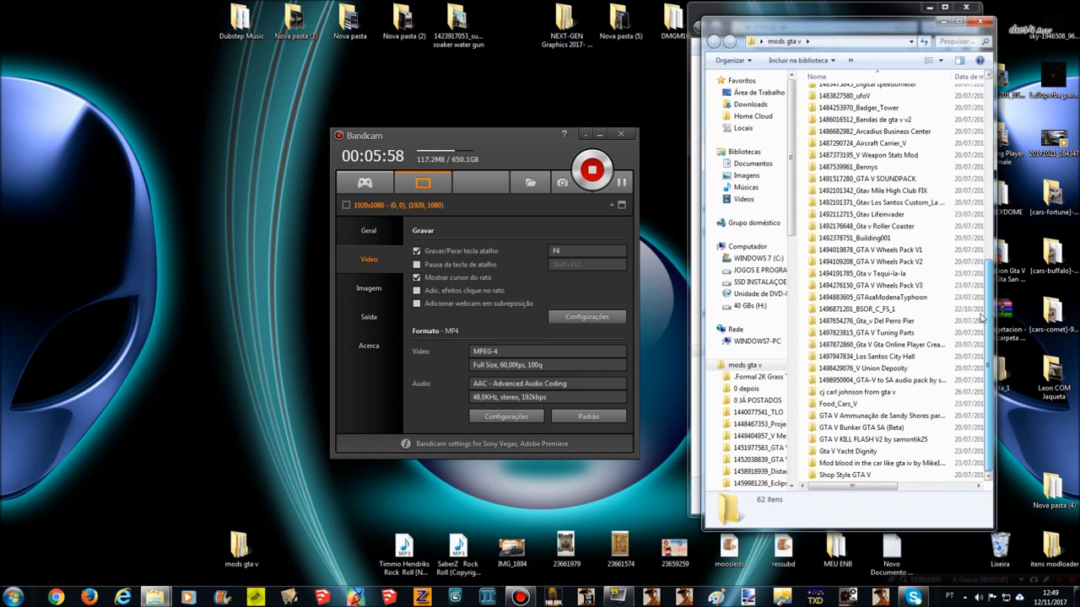
scroll(983, 318, "up", 10)
double_click(879, 105)
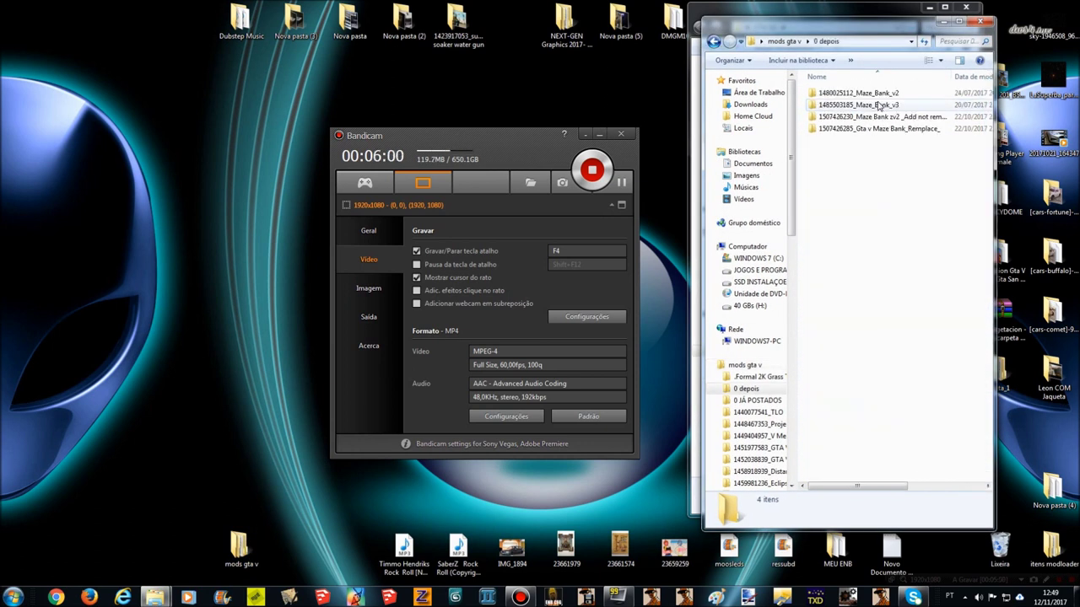
key("BackSpace")
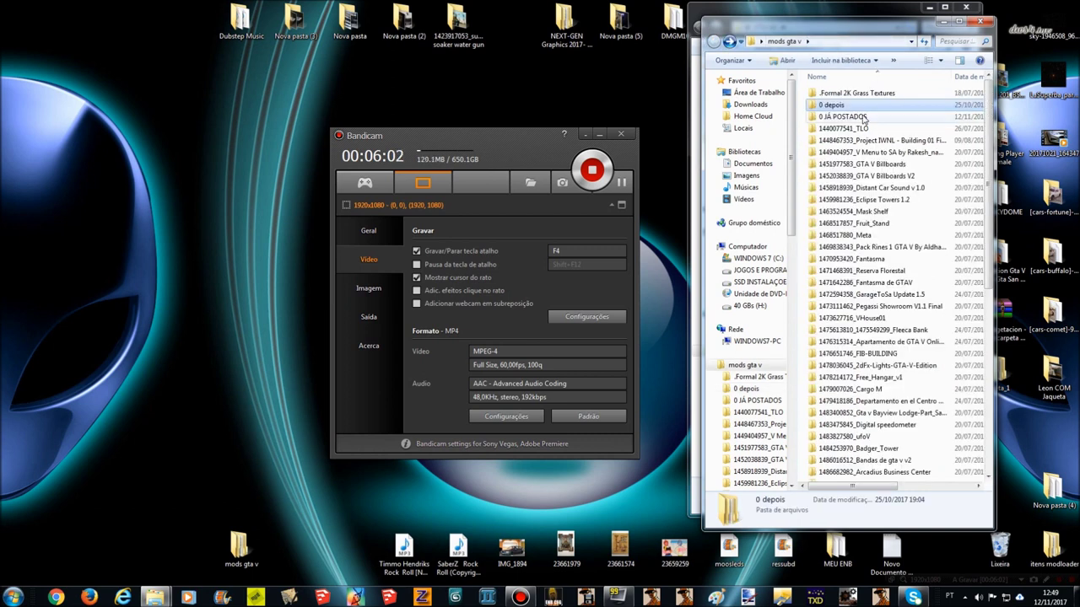
double_click(862, 117)
key("BackSpace")
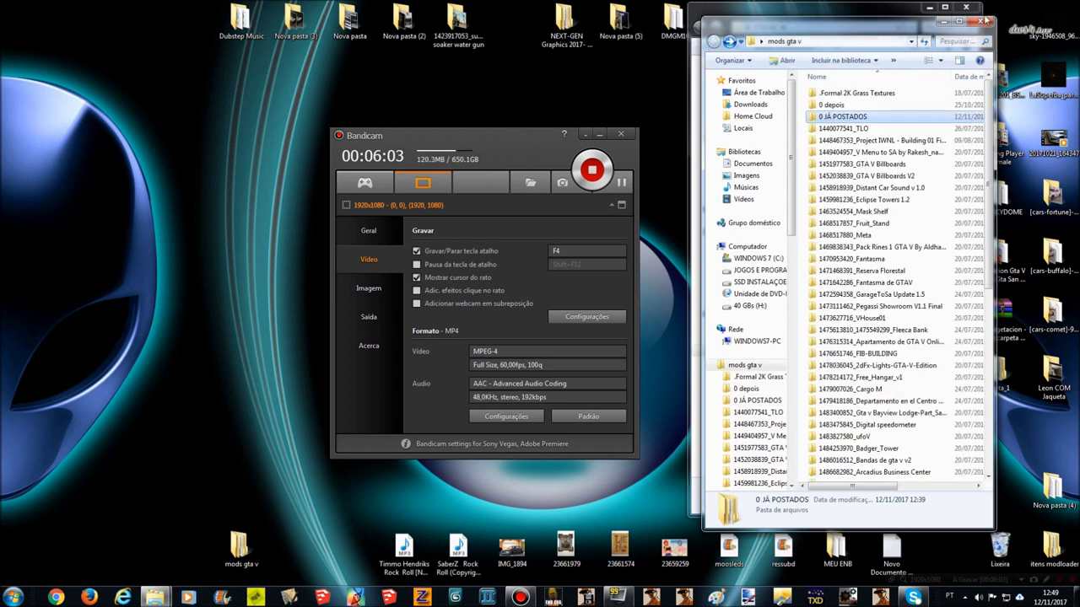
left_click(984, 19)
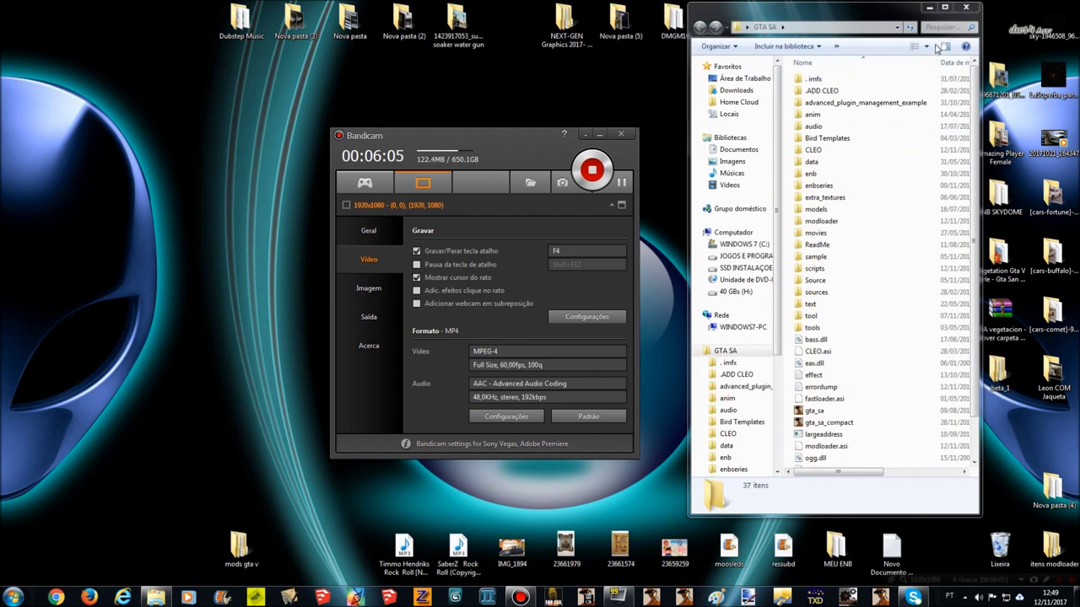